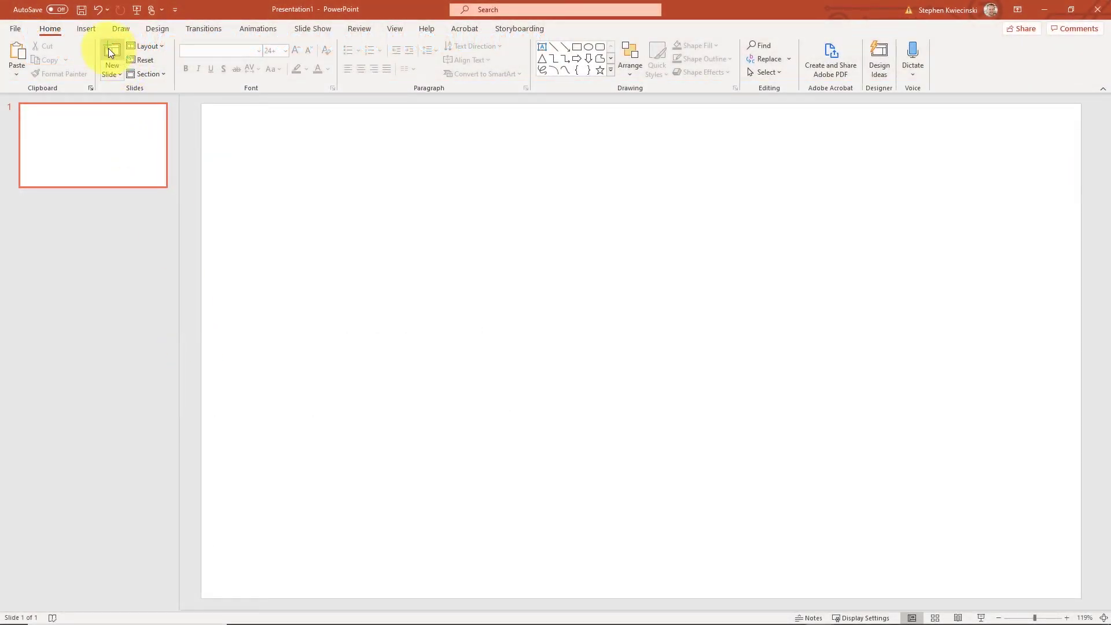
- Draw a text box across the upper middle of slide 1 reading 'How to create a YouTube video from PowerPoint'
{"action": "left_click", "coordinate": [85, 30]}
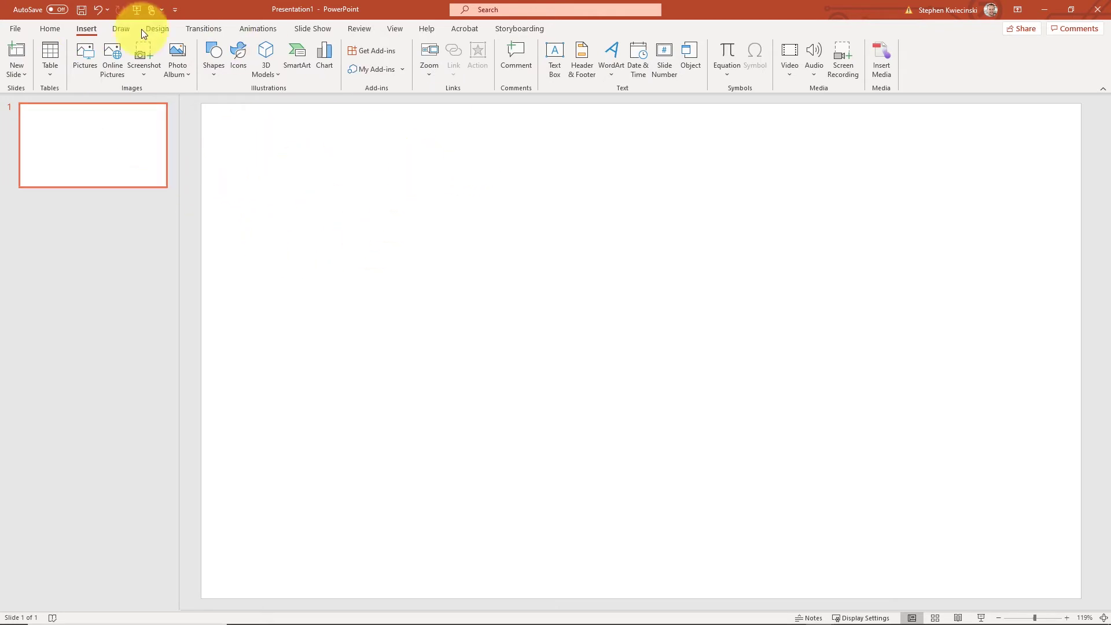
{"action": "left_click", "coordinate": [556, 53]}
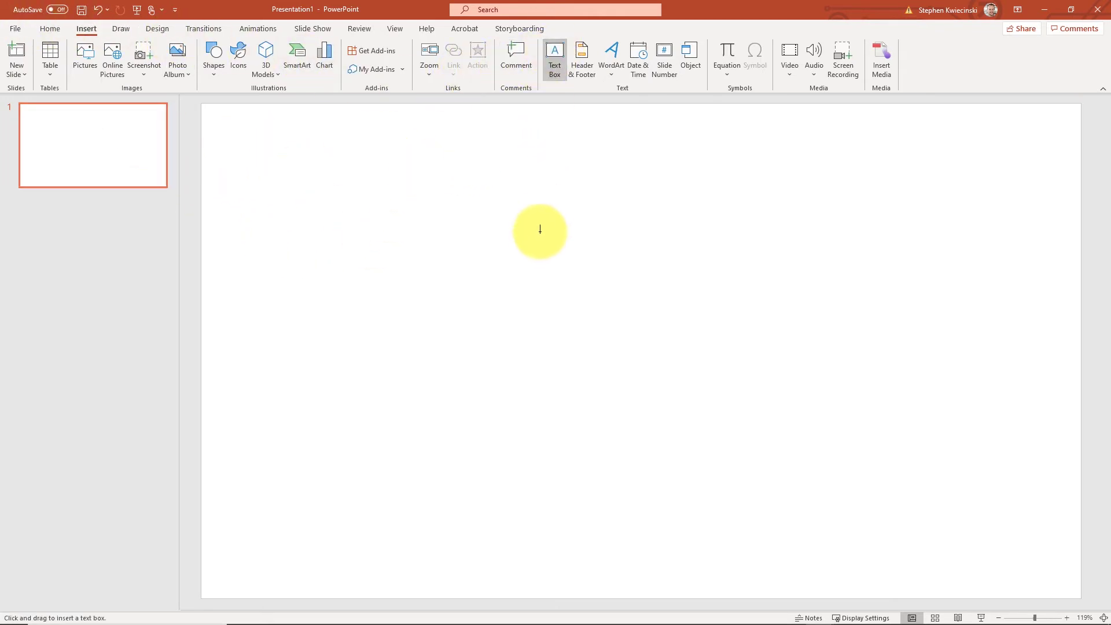
{"action": "left_click_drag", "start_coordinate": [328, 195], "coordinate": [896, 436]}
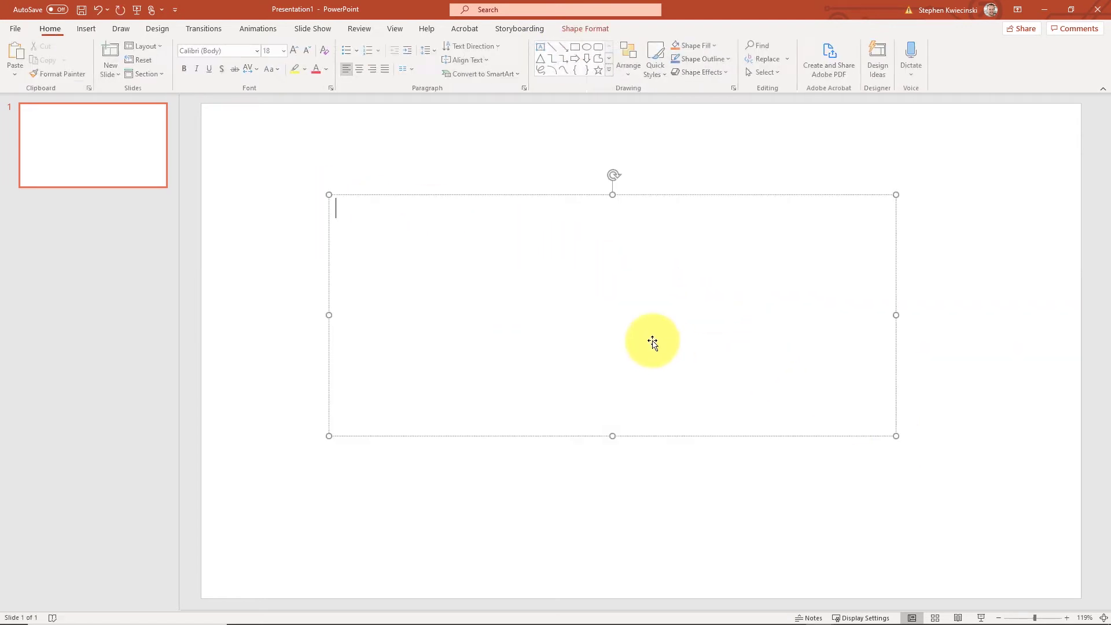
{"action": "type", "text": "How to create a YouT"}
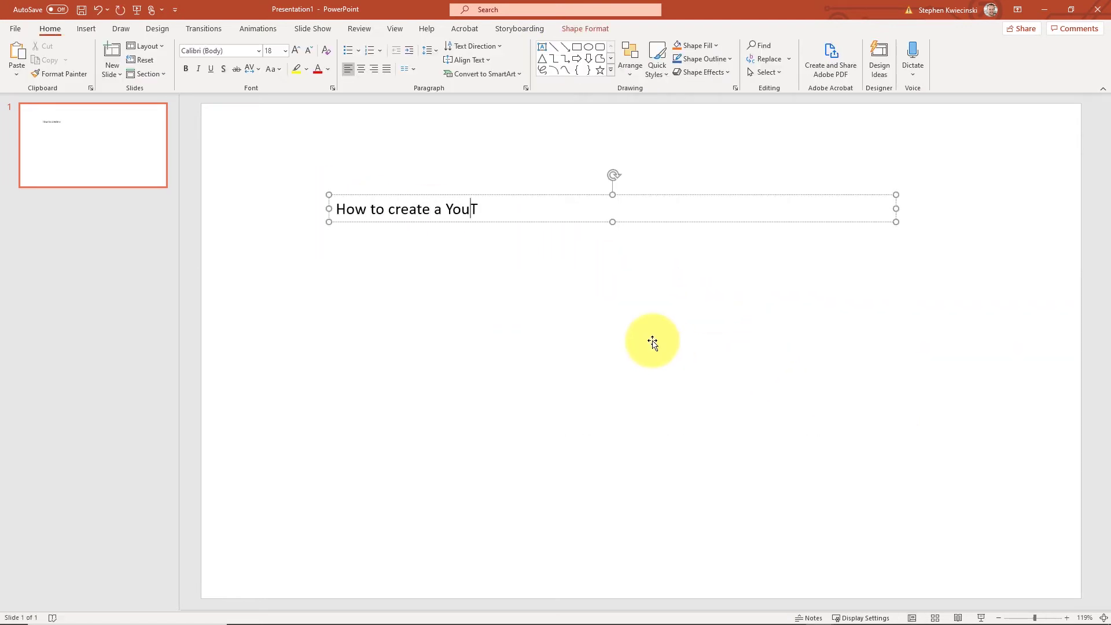
{"action": "type", "text": "ube video from PowerPoint"}
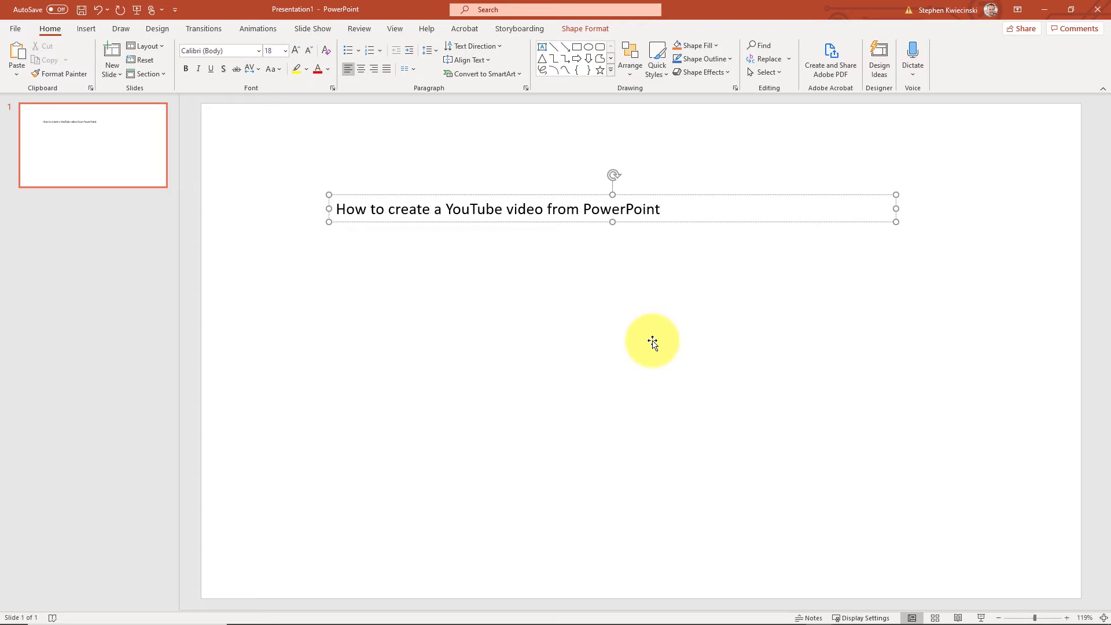
{"action": "left_click", "coordinate": [666, 413]}
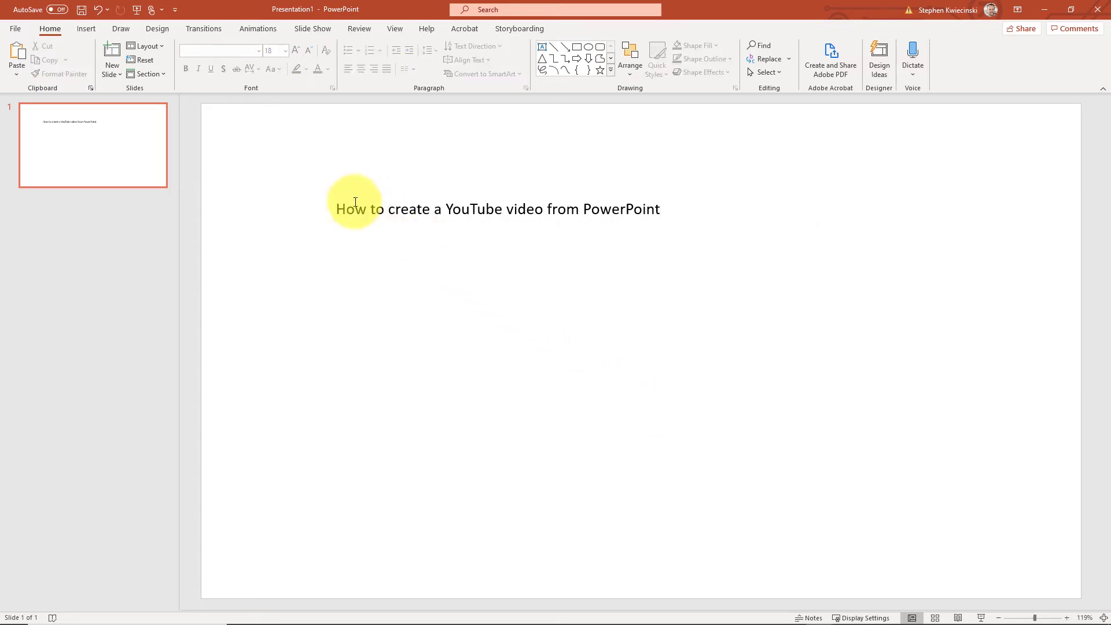
- Add four new slides so the deck has five
{"action": "left_click", "coordinate": [107, 54]}
{"action": "left_click", "coordinate": [108, 54]}
{"action": "left_click", "coordinate": [107, 54]}
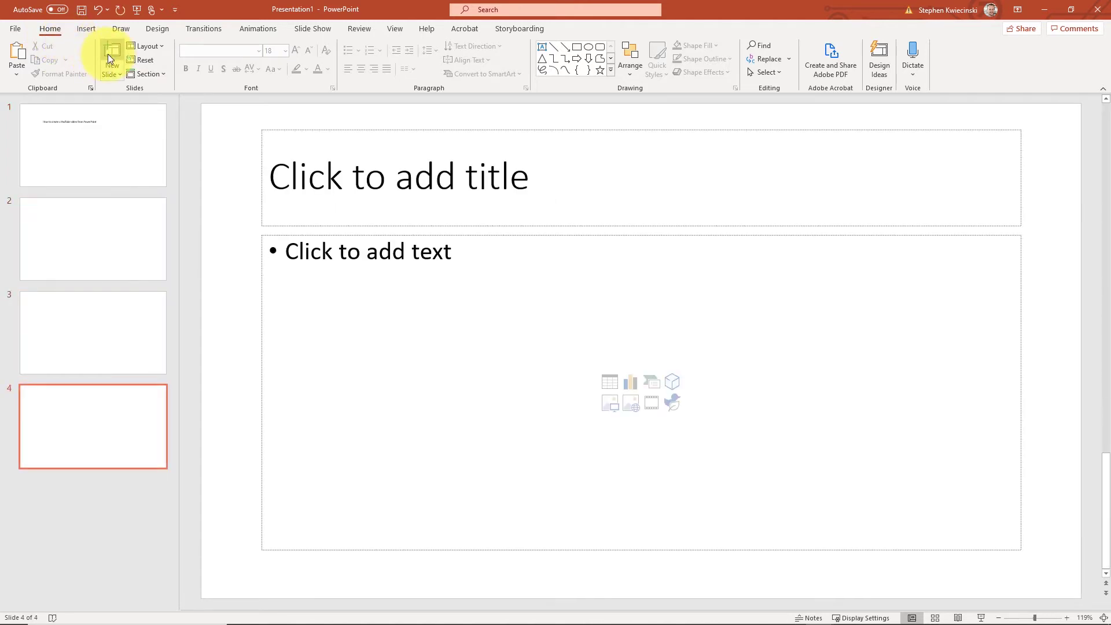
{"action": "left_click", "coordinate": [107, 54]}
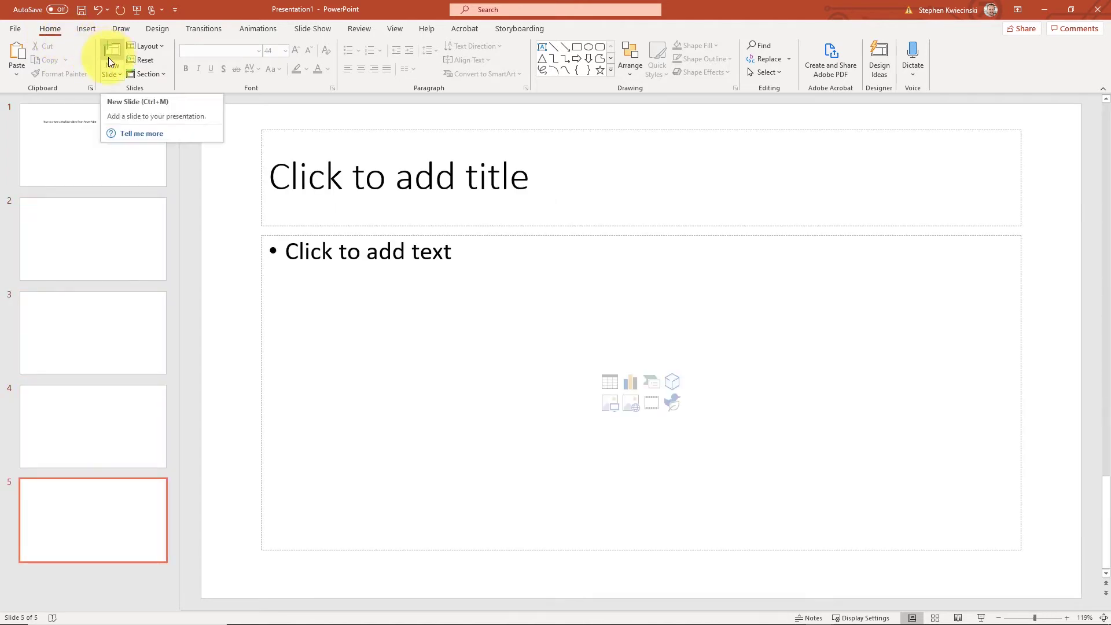
{"action": "left_click", "coordinate": [280, 137]}
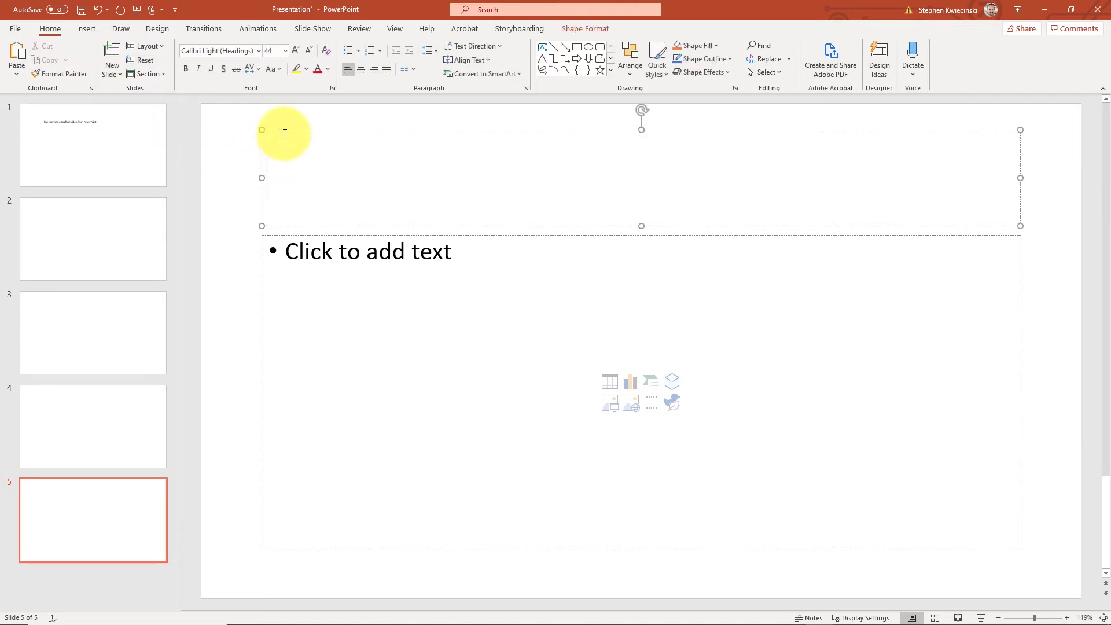
{"action": "left_click", "coordinate": [285, 130]}
{"action": "key", "text": "Delete"}
{"action": "left_click", "coordinate": [320, 260]}
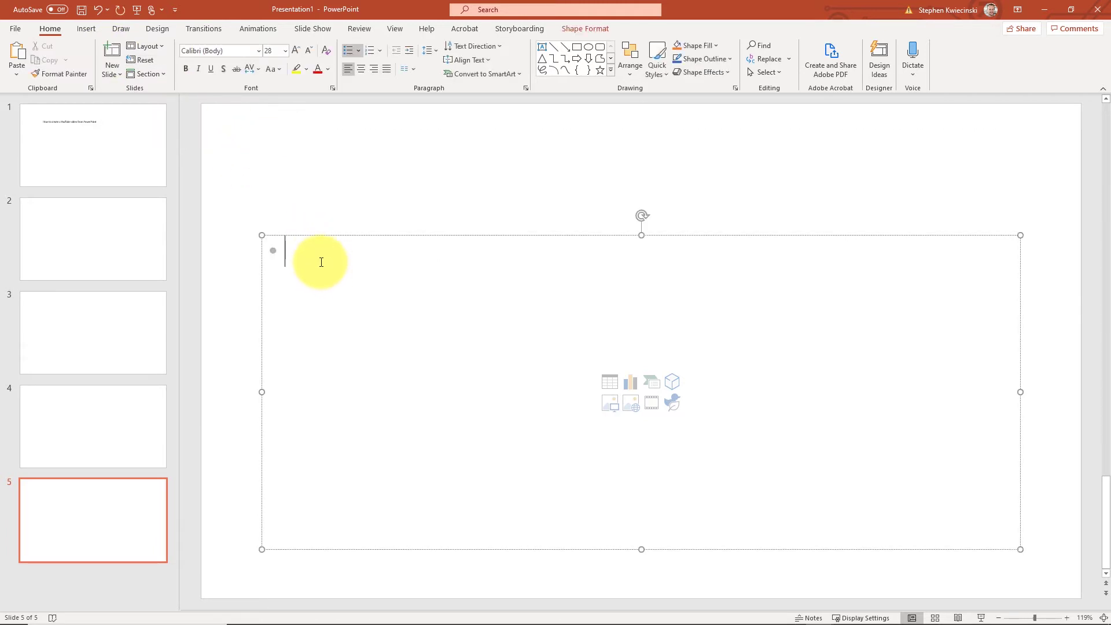
{"action": "type", "text": "If you want more information, go to www.Stephen"}
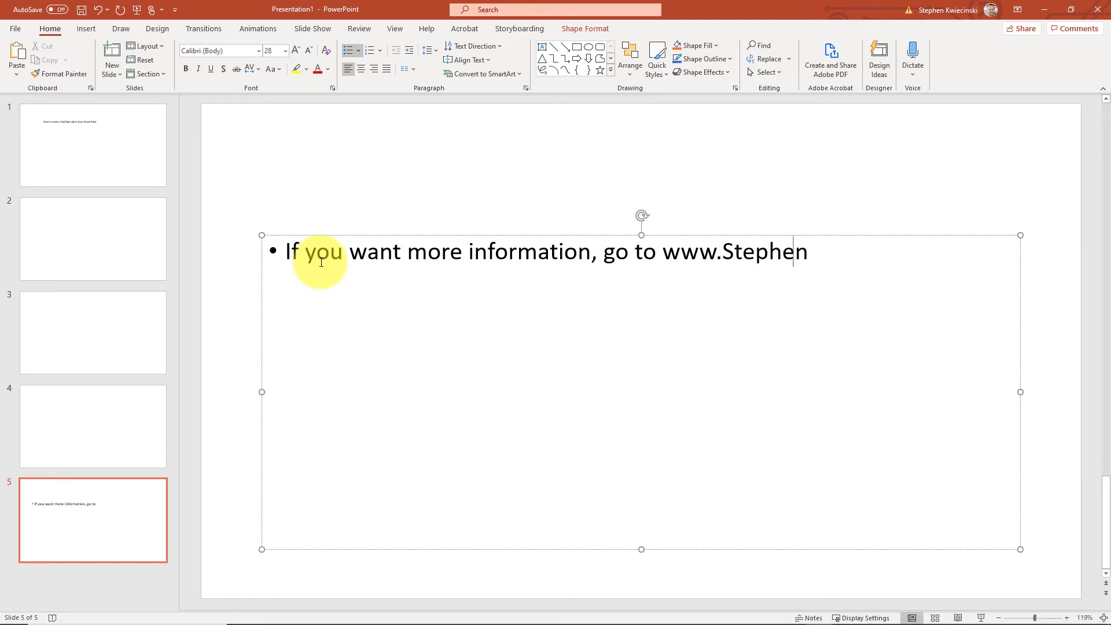
{"action": "type", "text": "Kwiecinski.com"}
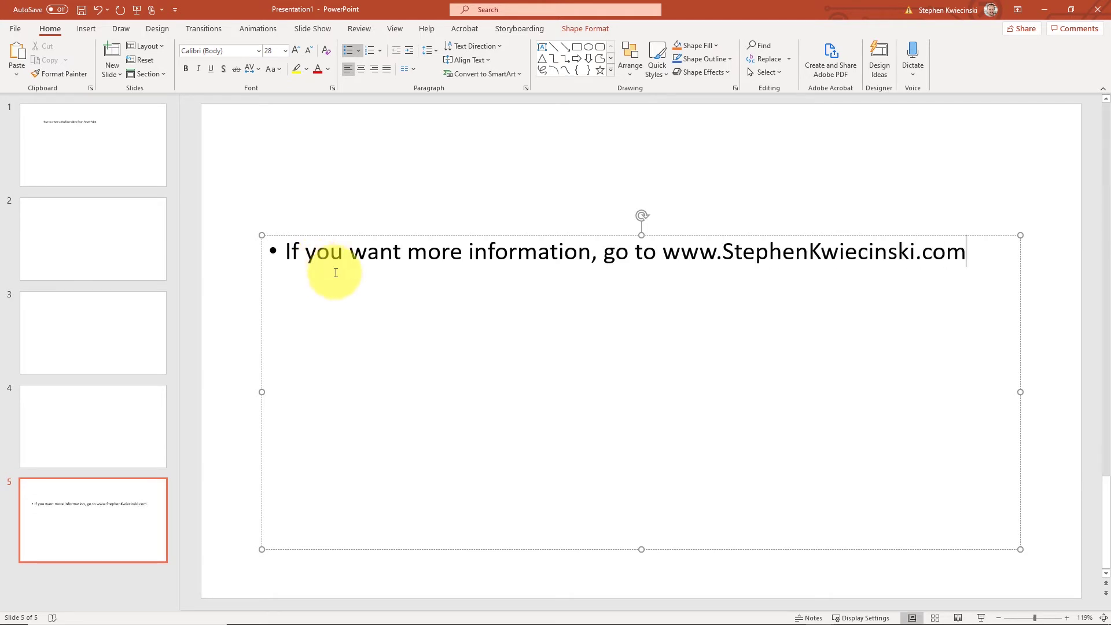
{"action": "double_click", "coordinate": [665, 253]}
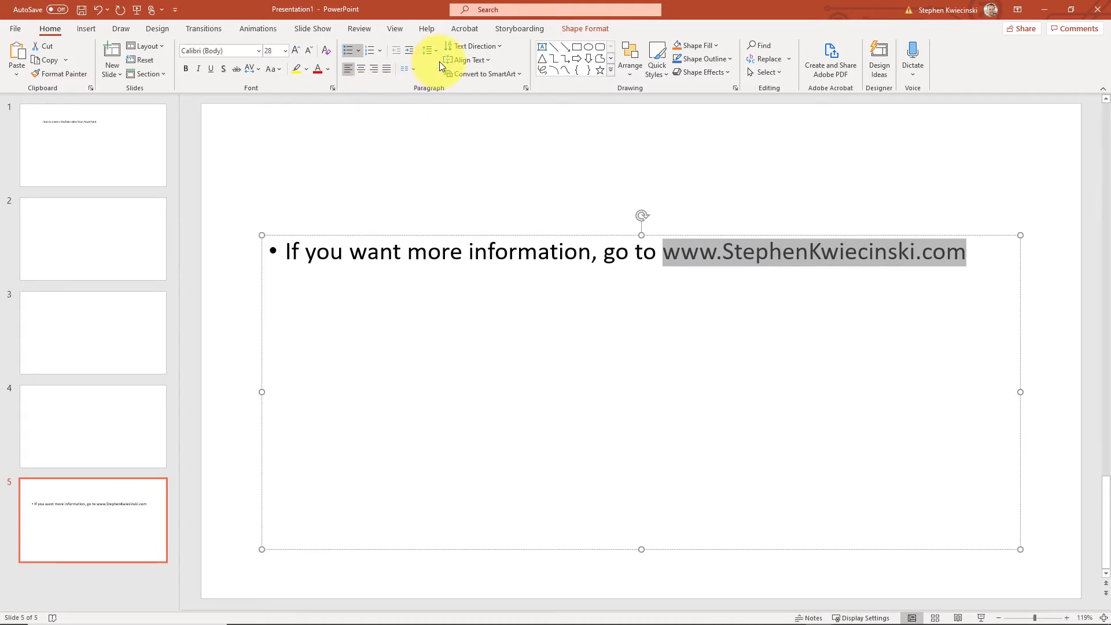
{"action": "right_click", "coordinate": [723, 244]}
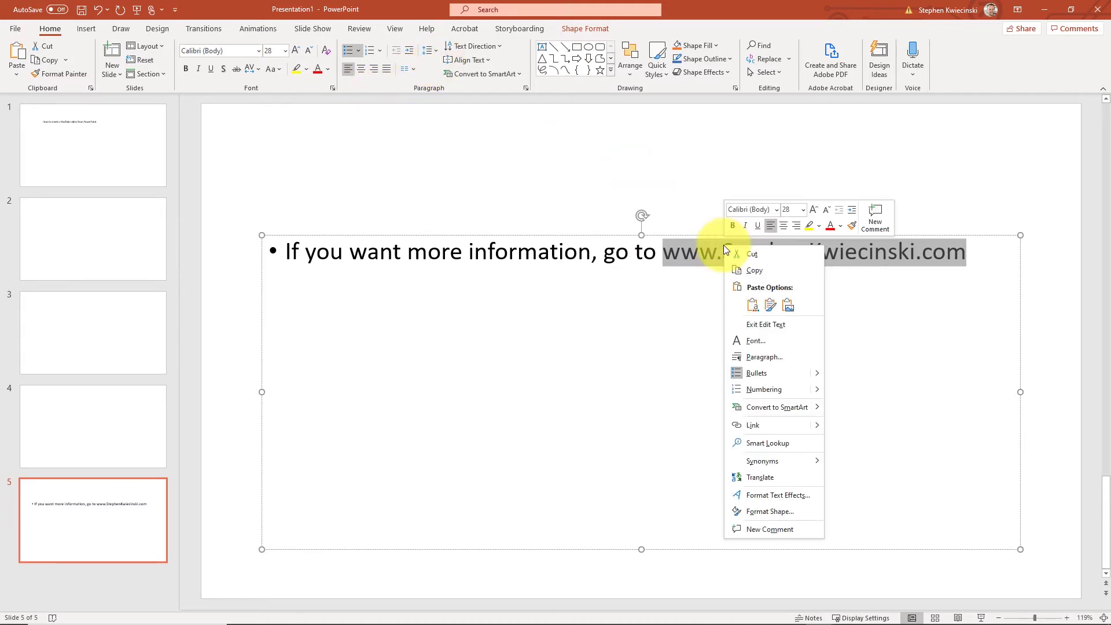
{"action": "left_click", "coordinate": [775, 422]}
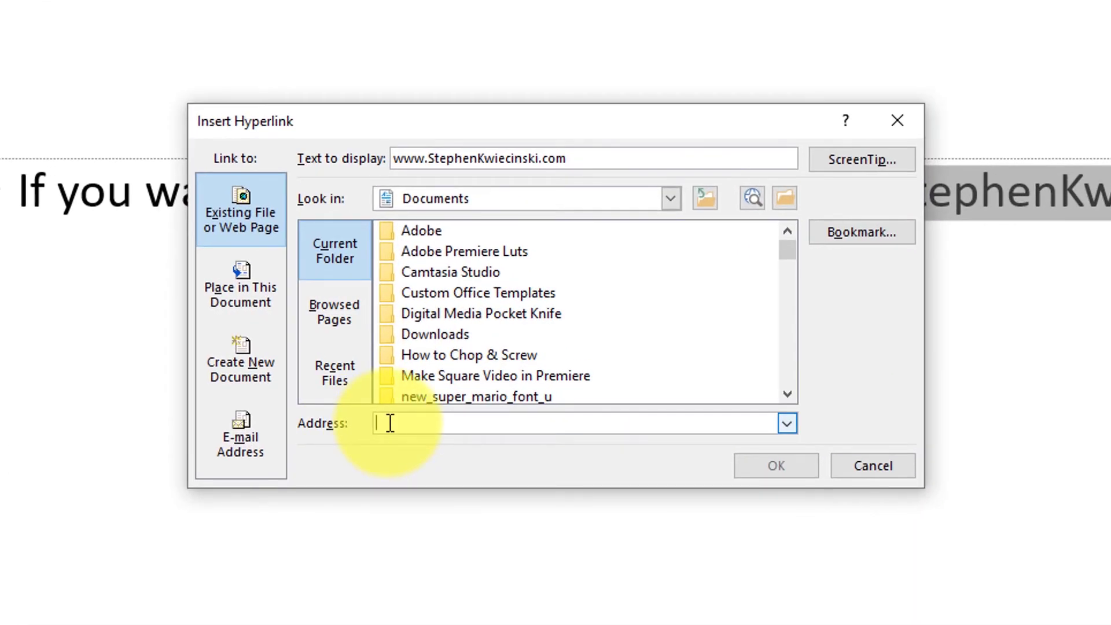
{"action": "type", "text": "www.St"}
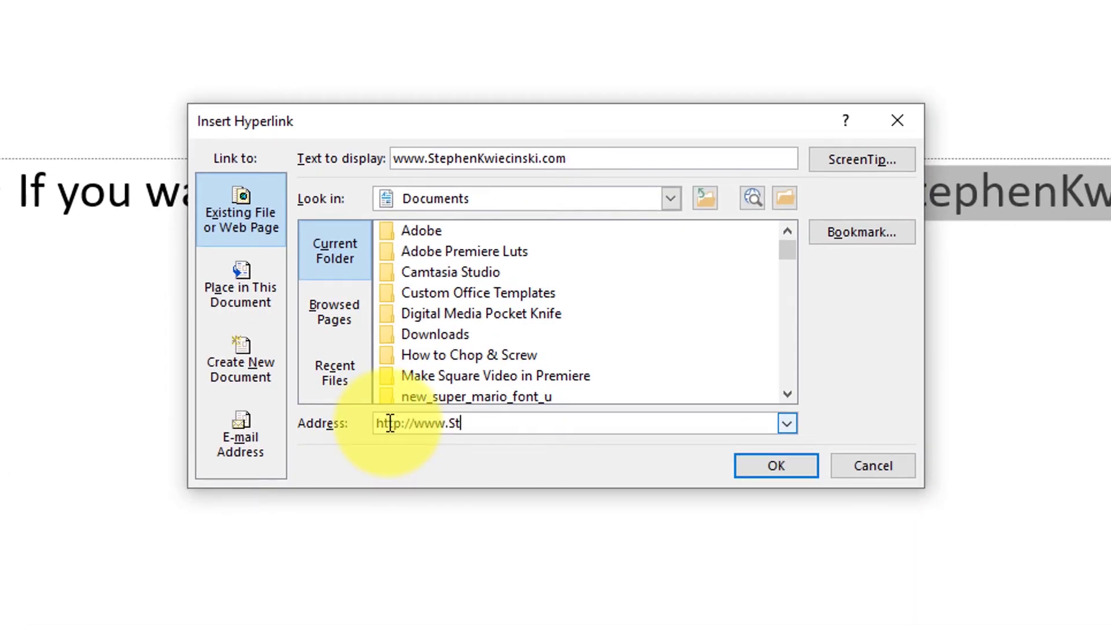
{"action": "type", "text": "ephenKwiecinski.com"}
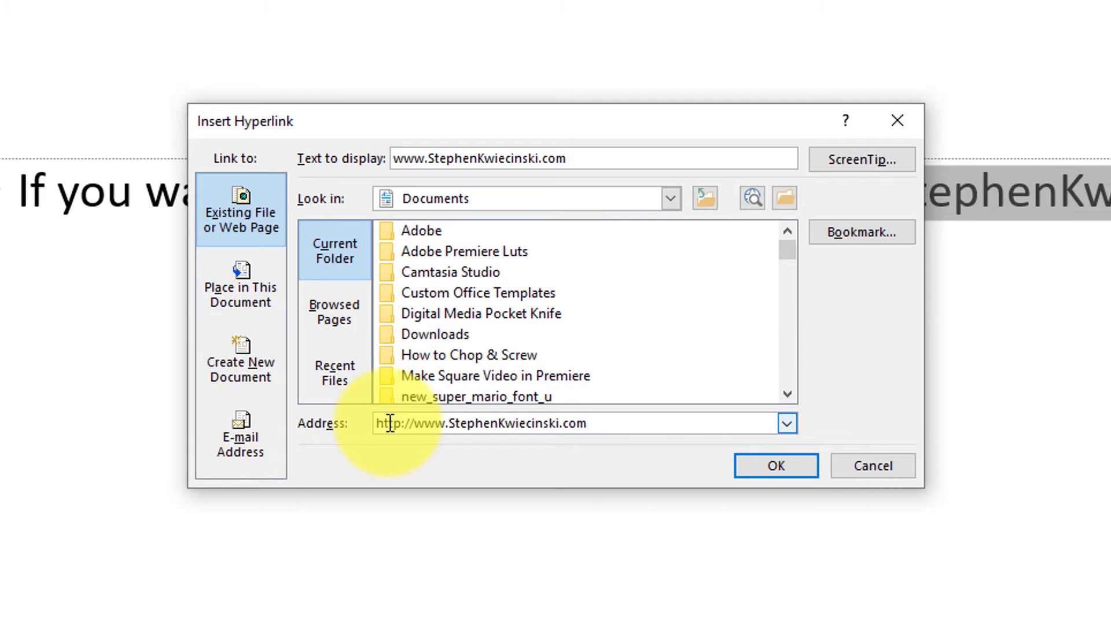
{"action": "left_click", "coordinate": [776, 465]}
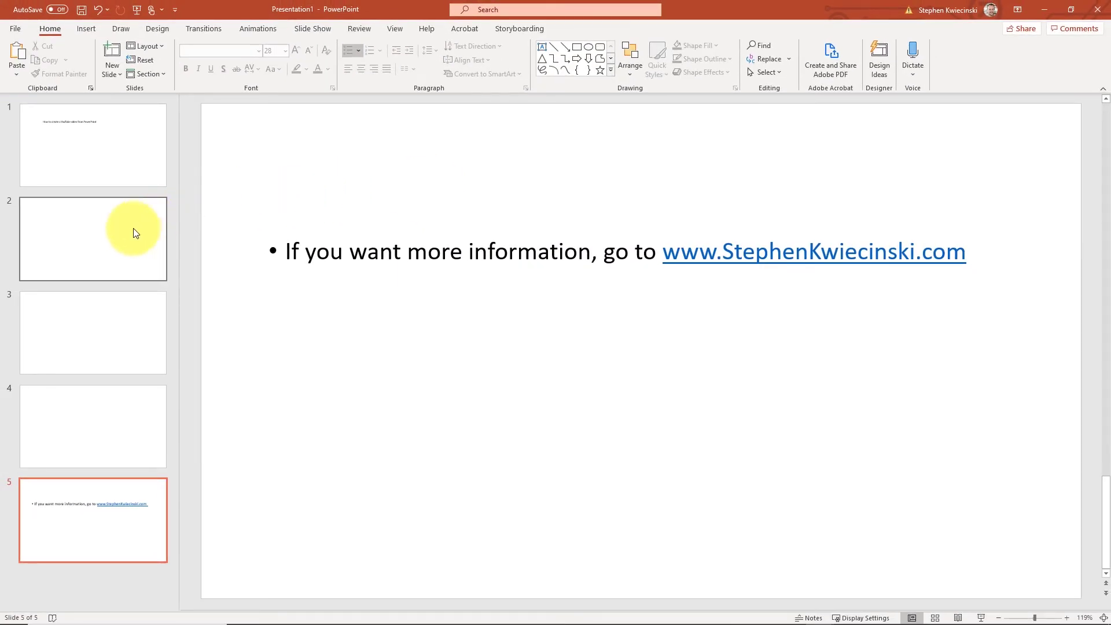
{"action": "left_click", "coordinate": [128, 231]}
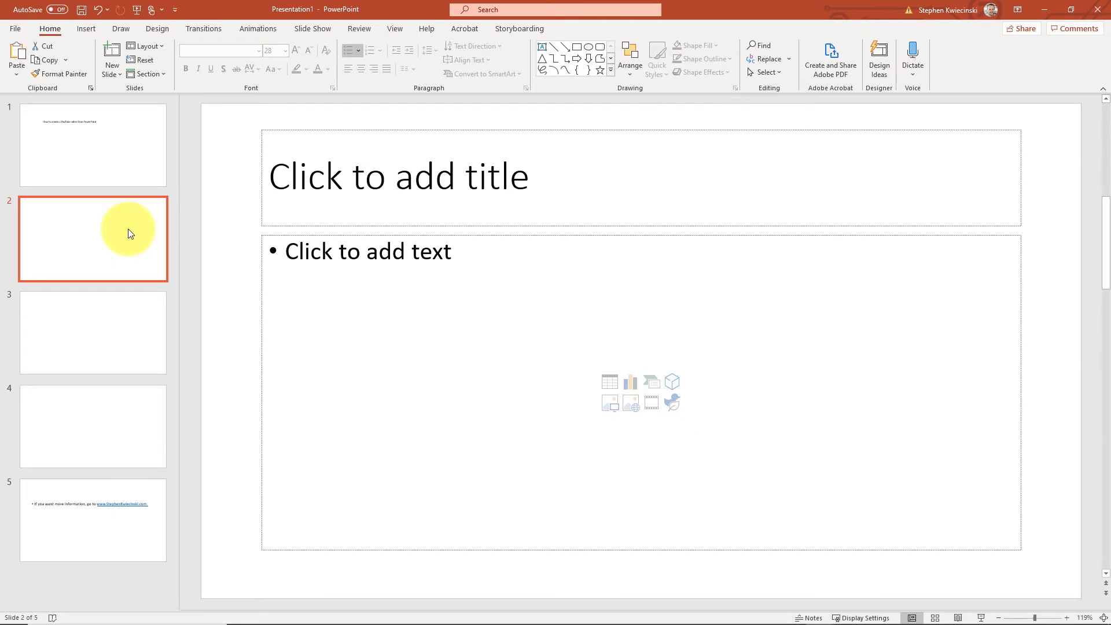
- Title slide 2 'HEADER' with bullets 'Body text', 'Keep the viewer happy' and 'Don't overload them'
{"action": "left_click", "coordinate": [417, 184]}
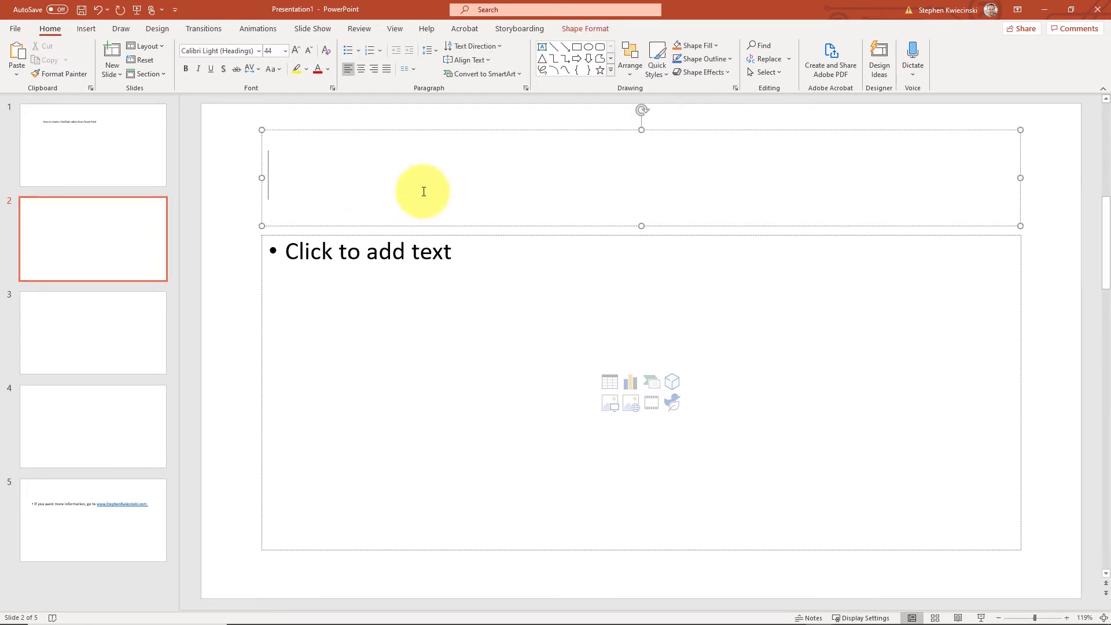
{"action": "type", "text": "HEADER"}
{"action": "left_click", "coordinate": [433, 249]}
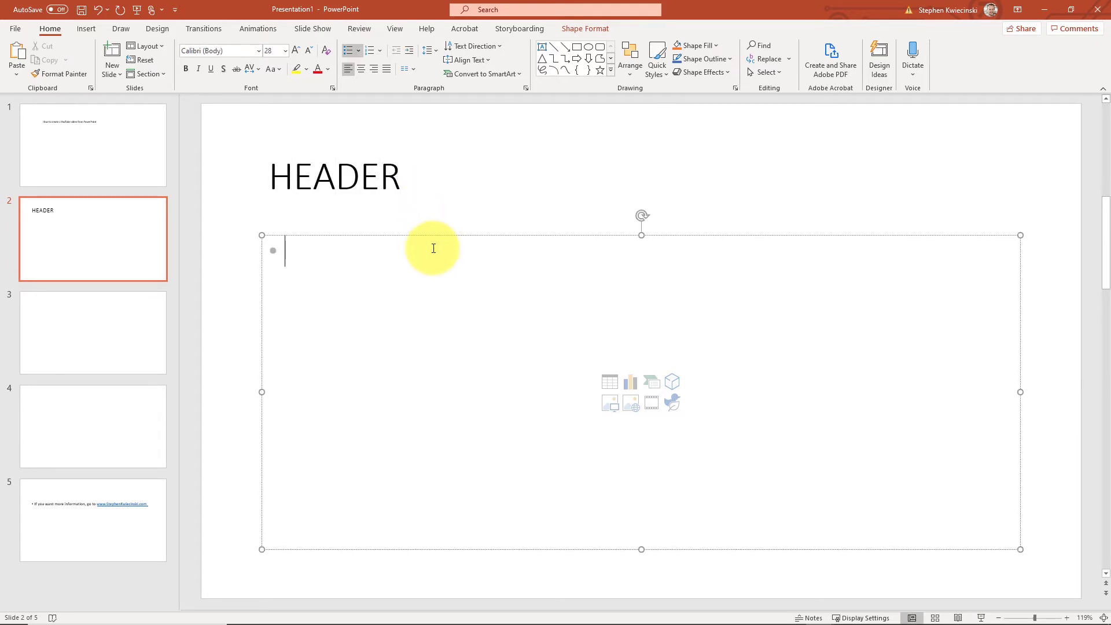
{"action": "type", "text": "Body text"}
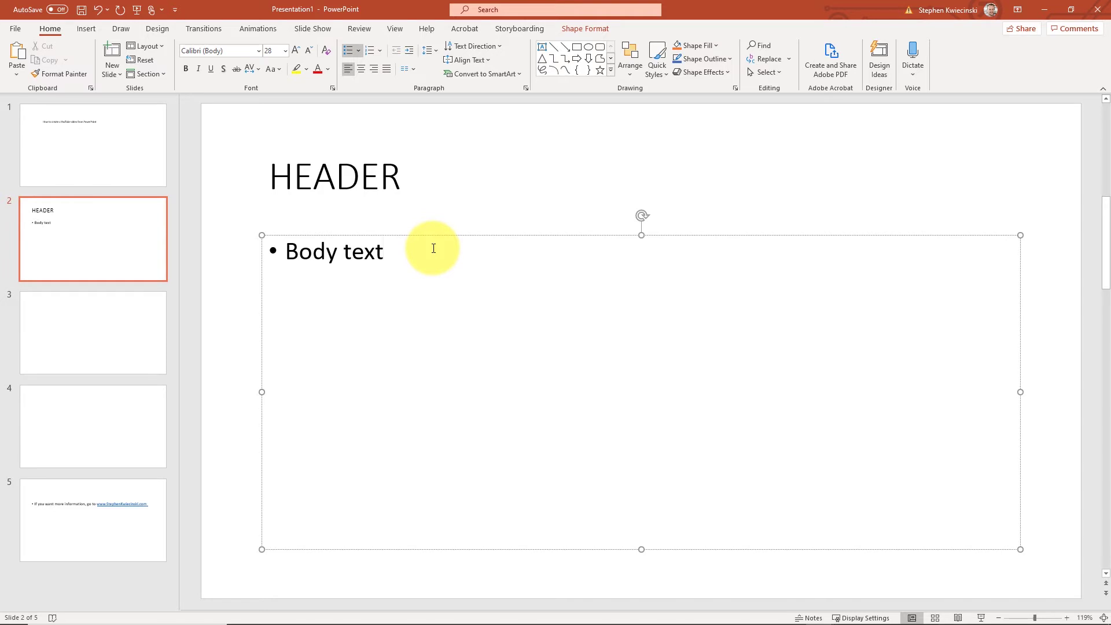
{"action": "key", "text": "Return"}
{"action": "type", "text": "Keep the view"}
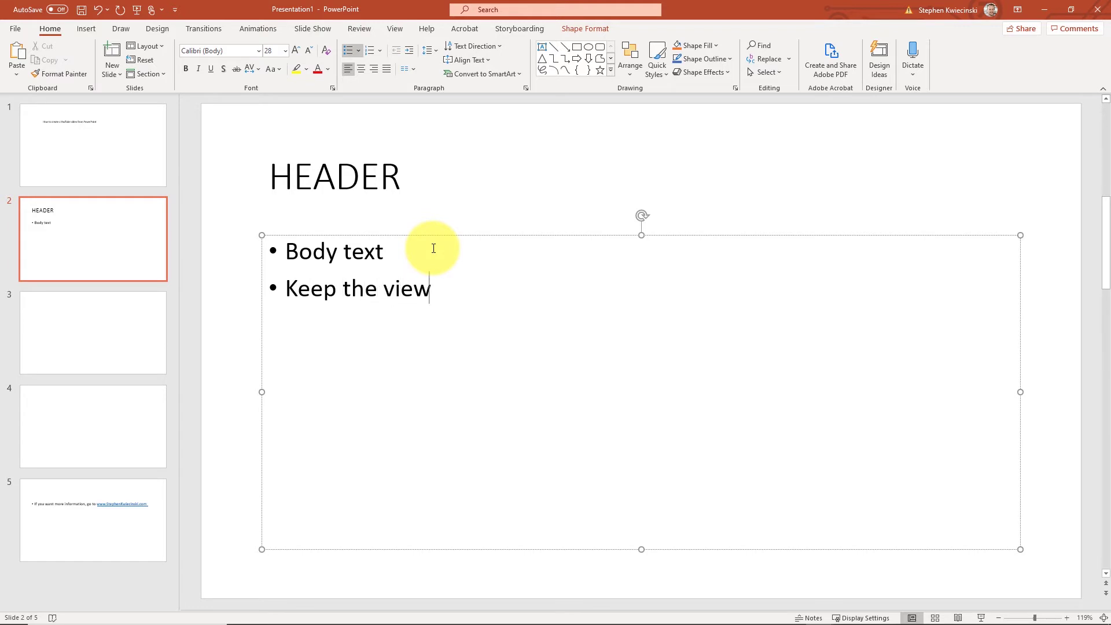
{"action": "type", "text": "er happy"}
{"action": "key", "text": "Return"}
{"action": "type", "text": "Don't ove"}
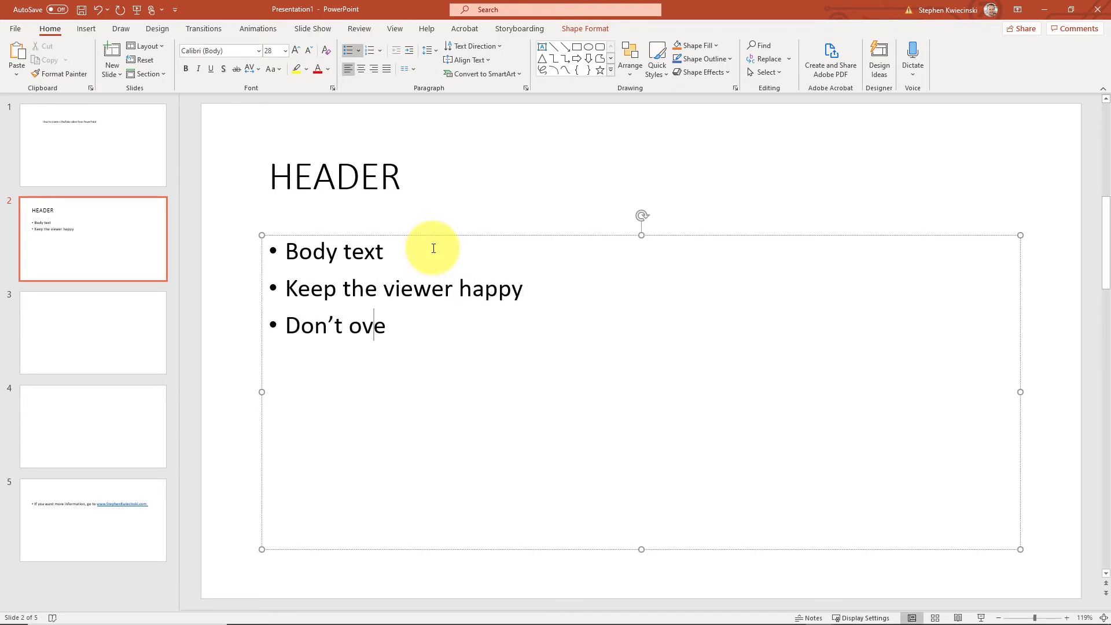
{"action": "type", "text": "rload them"}
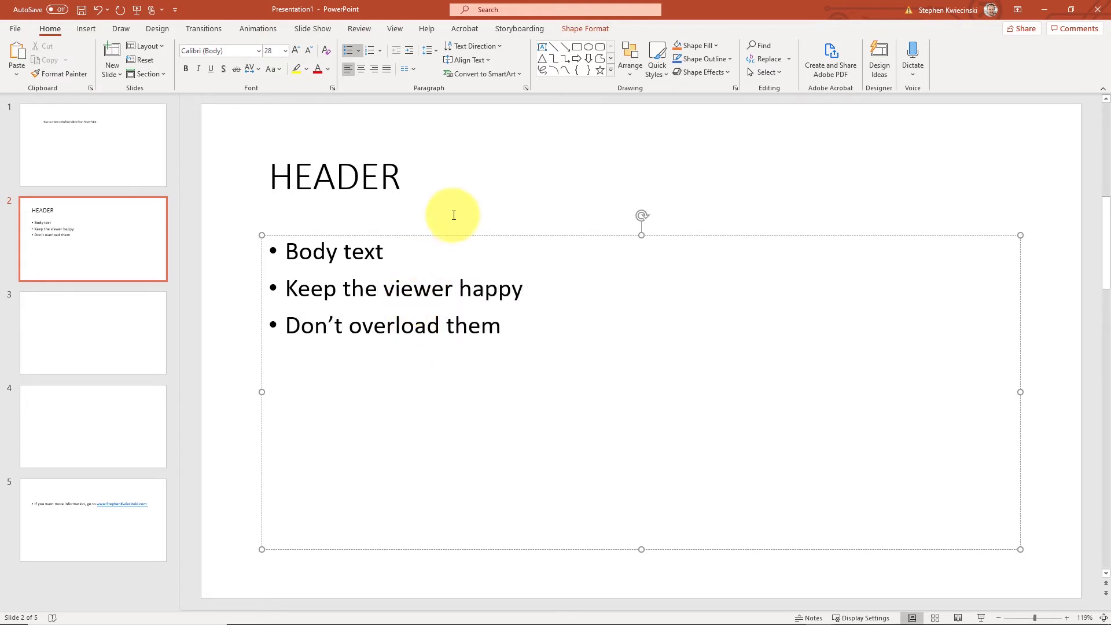
{"action": "left_click", "coordinate": [474, 175]}
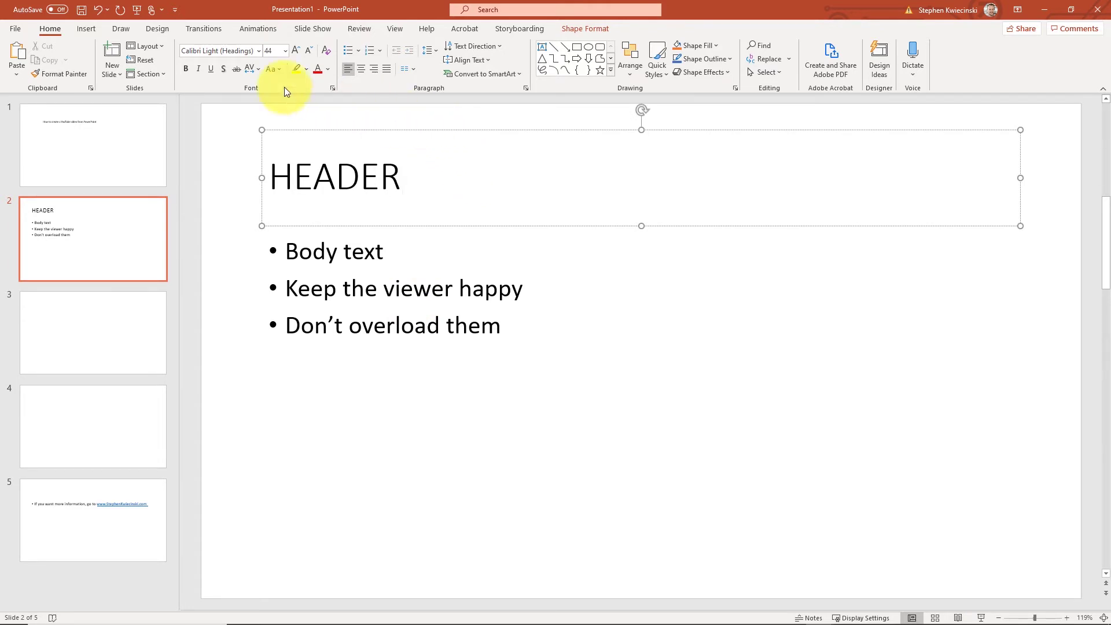
{"action": "left_click", "coordinate": [88, 30]}
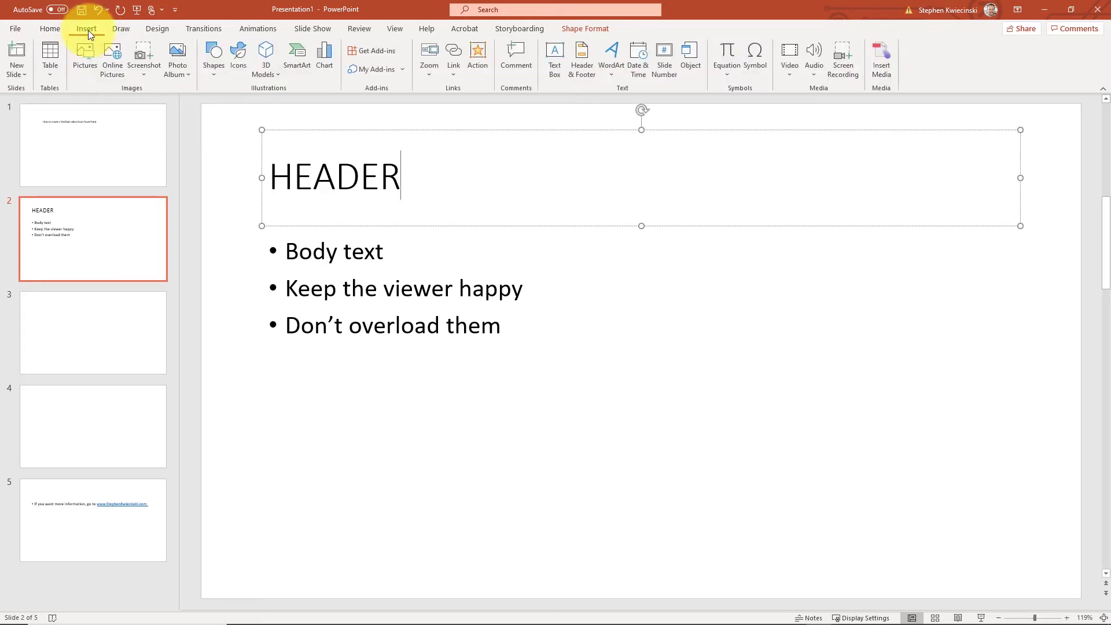
- Search online pictures for 'compute' and insert the blue monitor image onto slide 2
{"action": "left_click", "coordinate": [115, 58]}
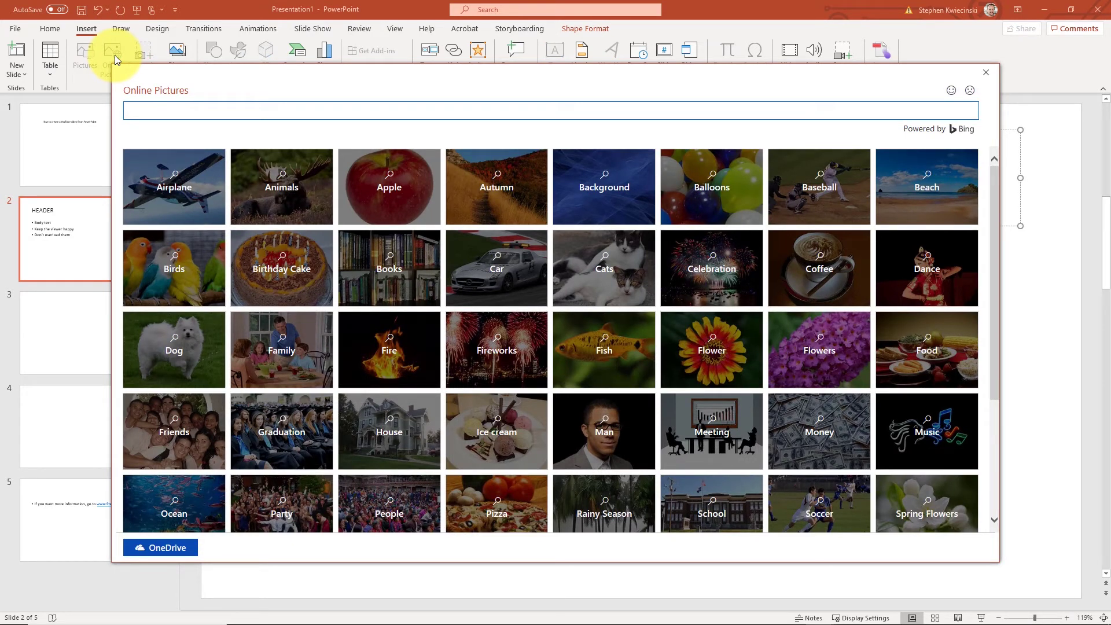
{"action": "type", "text": "computer"}
{"action": "key", "text": "Return"}
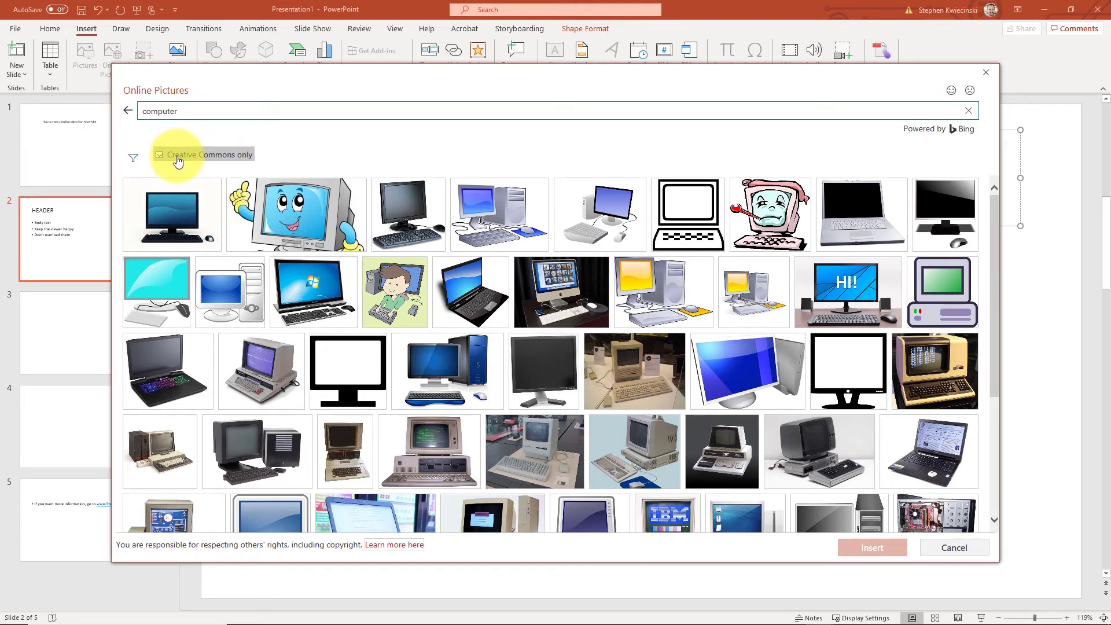
{"action": "left_click", "coordinate": [181, 213]}
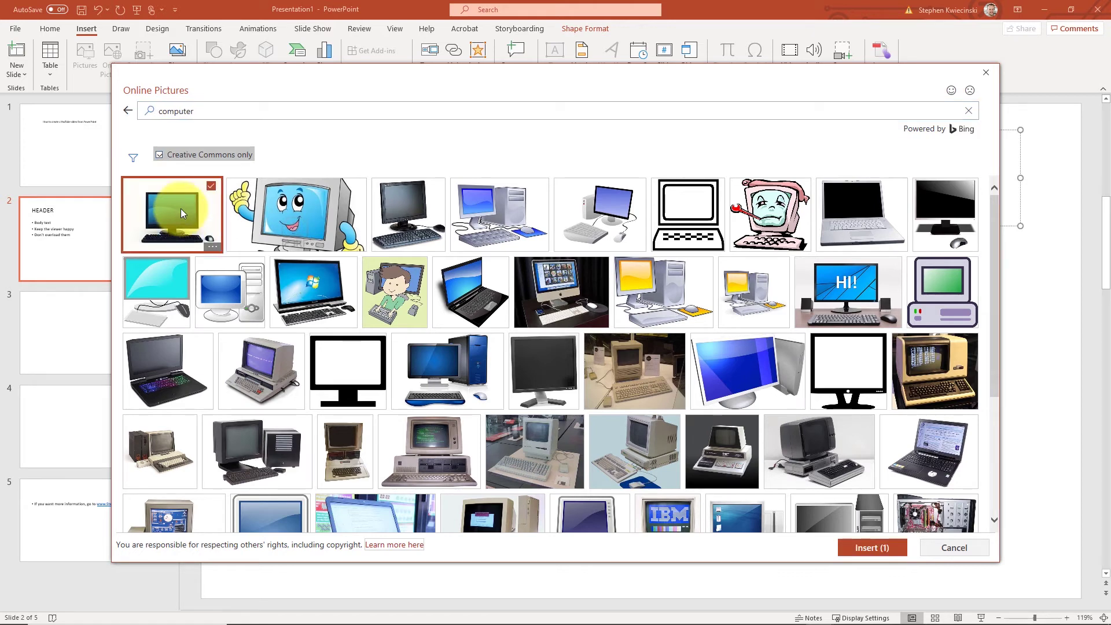
{"action": "left_click", "coordinate": [875, 548]}
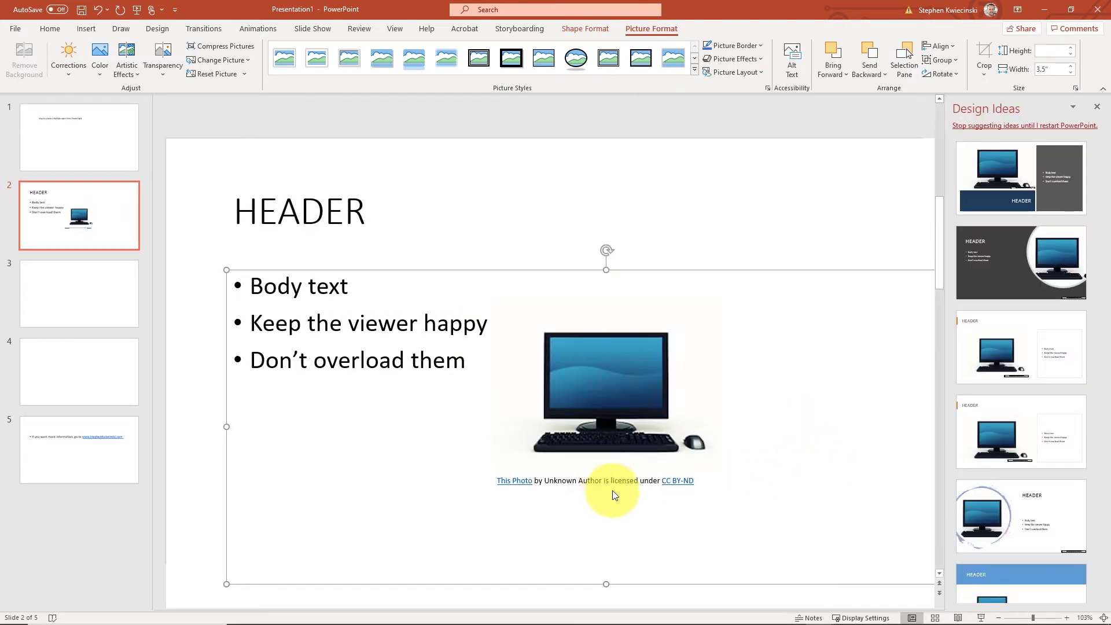
- Delete the photo-credit caption and enlarge the monitor picture on slide 2
{"action": "left_click", "coordinate": [583, 462]}
{"action": "left_click", "coordinate": [556, 431]}
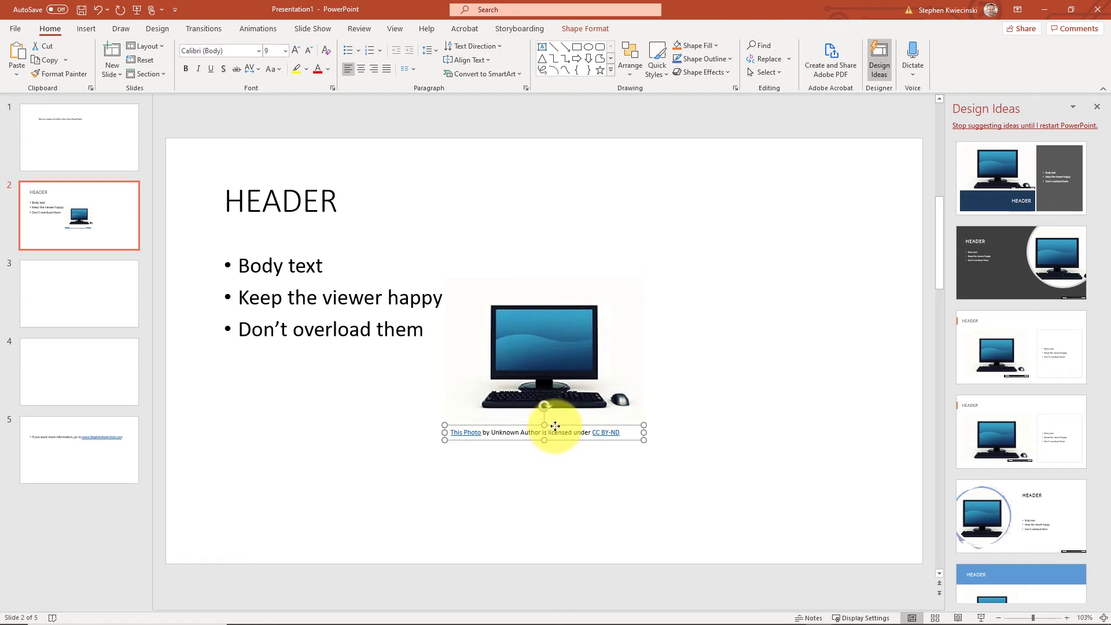
{"action": "key", "text": "Delete"}
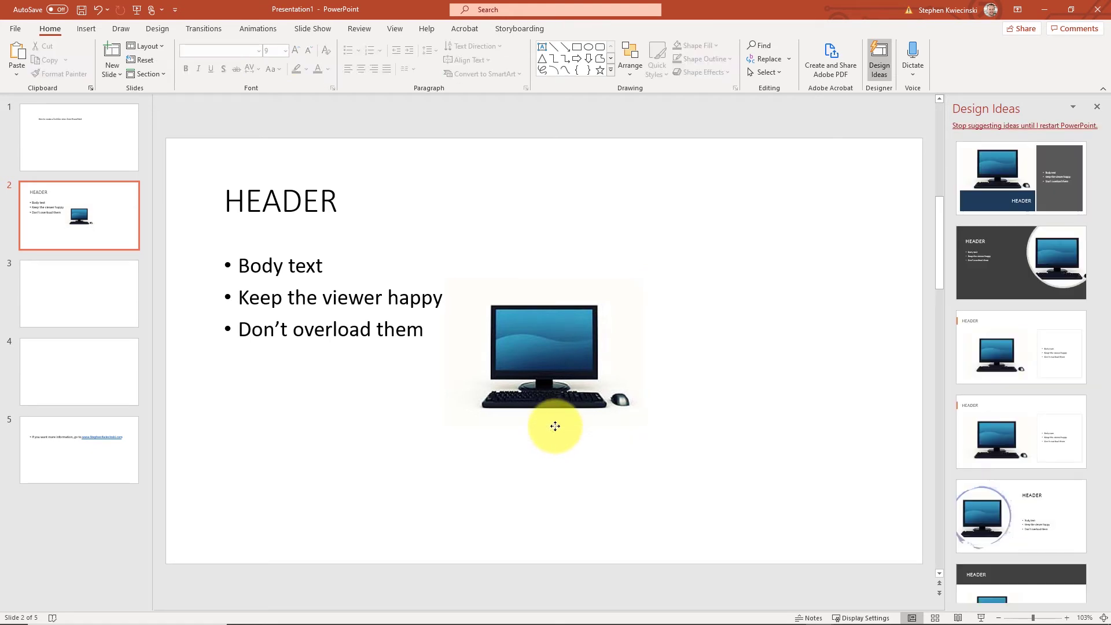
{"action": "left_click", "coordinate": [555, 426]}
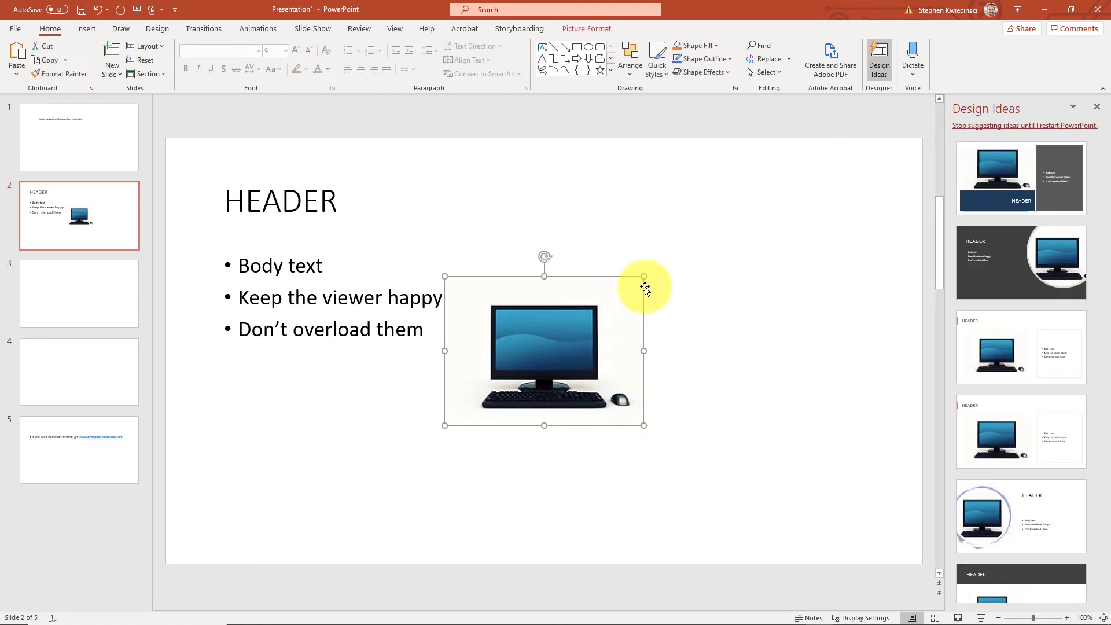
{"action": "left_click_drag", "start_coordinate": [641, 278], "coordinate": [750, 289]}
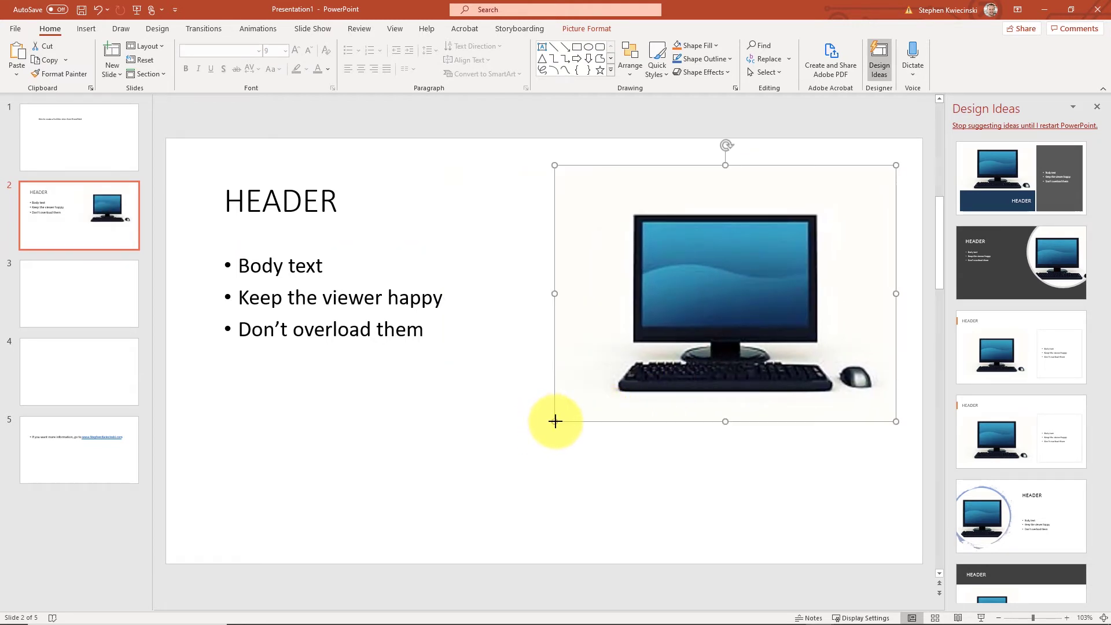
{"action": "left_click_drag", "start_coordinate": [554, 421], "coordinate": [483, 475]}
{"action": "left_click_drag", "start_coordinate": [680, 323], "coordinate": [685, 340]}
{"action": "left_click", "coordinate": [414, 408]}
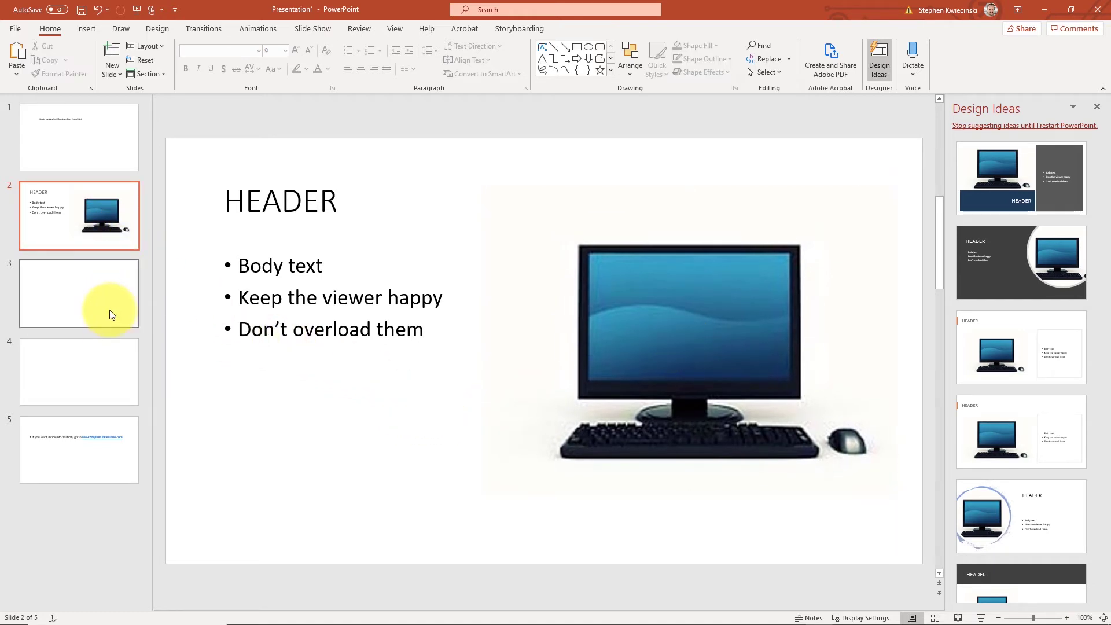
- Apply the circular brush-stroke frame Design Idea to slide 2
{"action": "key", "text": "alt+n"}
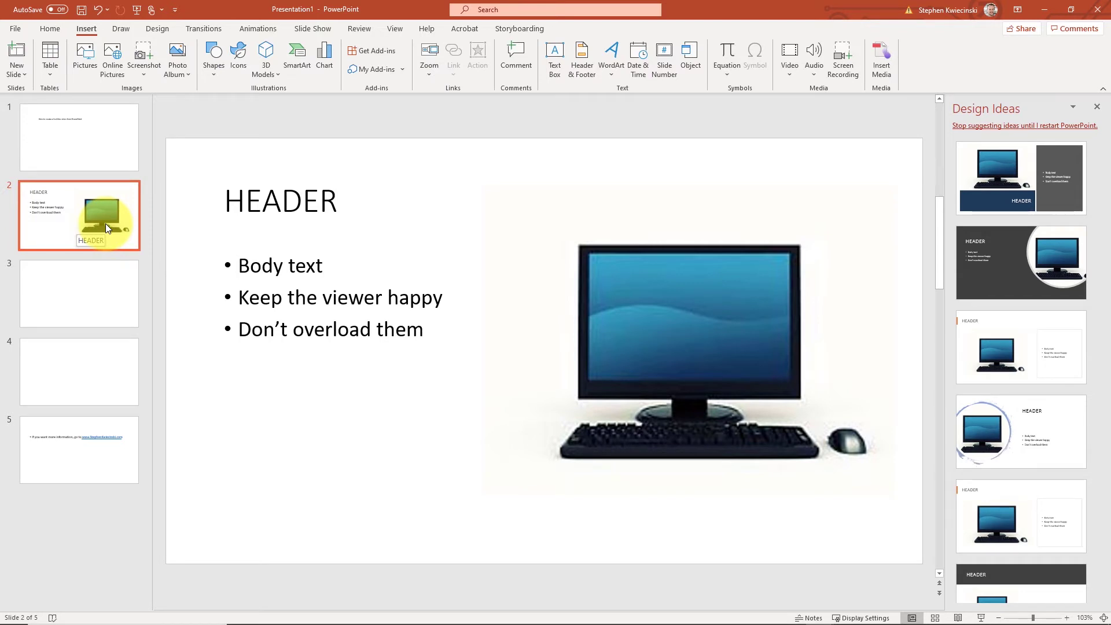
{"action": "left_click", "coordinate": [158, 33]}
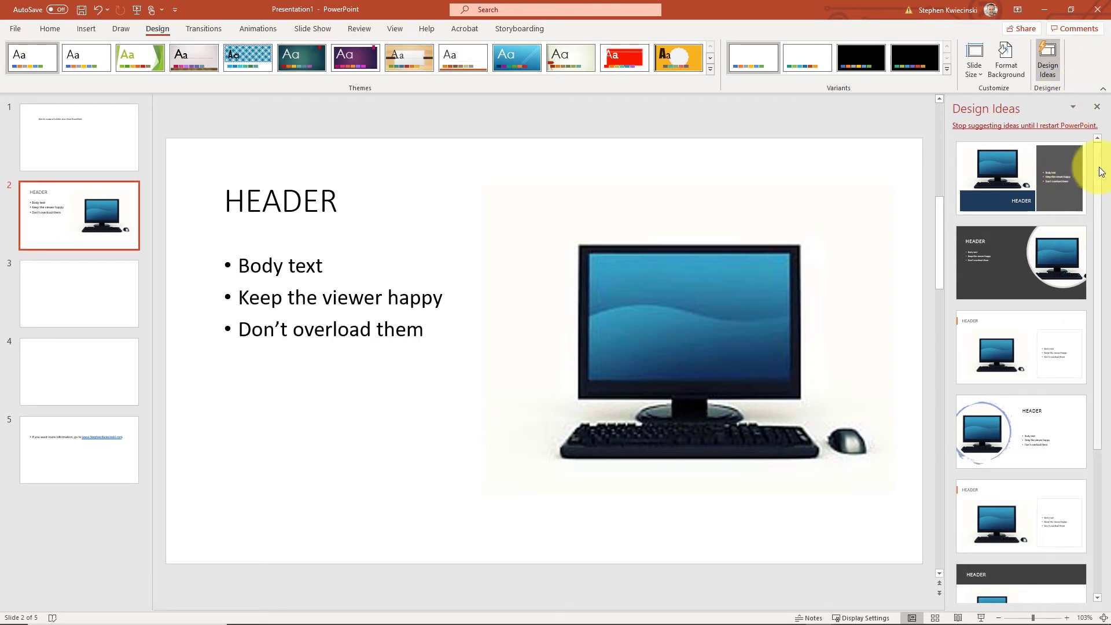
{"action": "left_click_drag", "start_coordinate": [1099, 173], "coordinate": [1094, 266]}
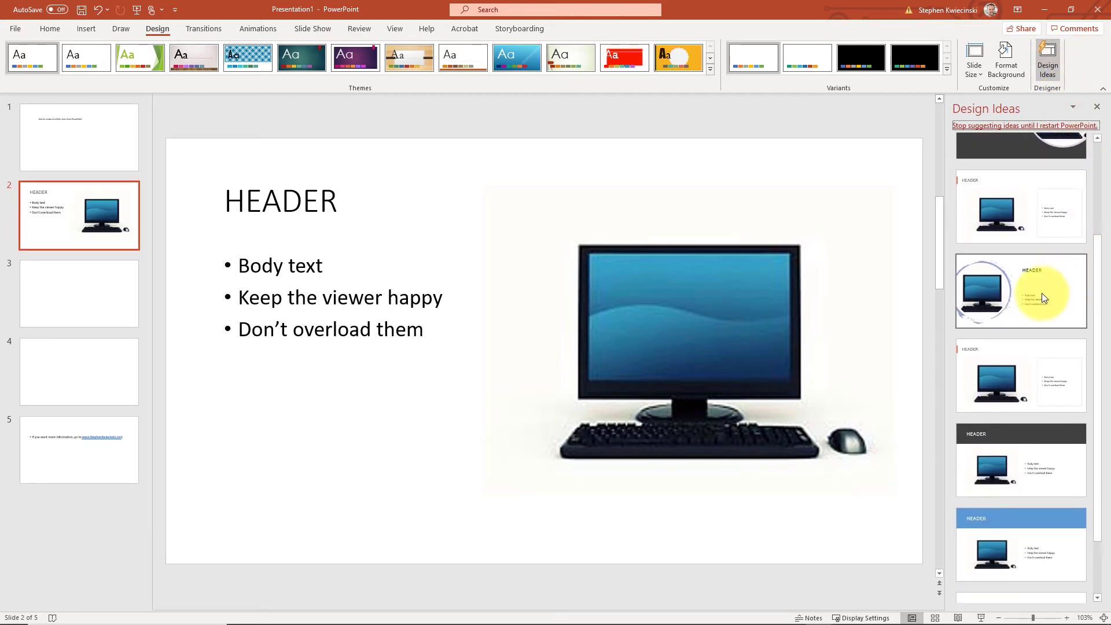
{"action": "left_click", "coordinate": [1040, 293]}
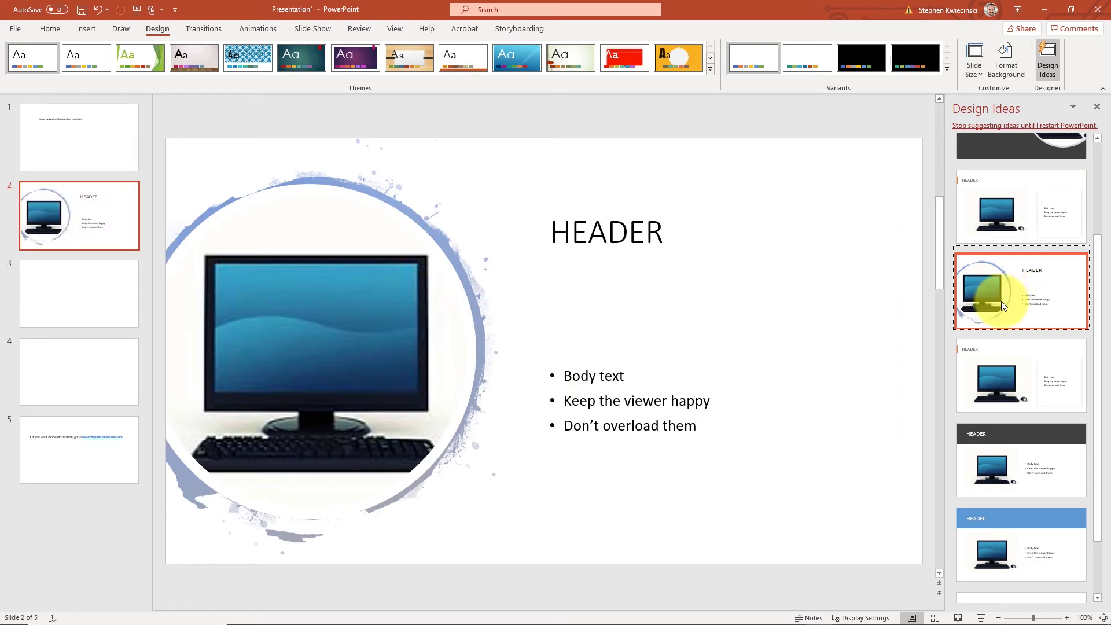
{"action": "left_click", "coordinate": [629, 400]}
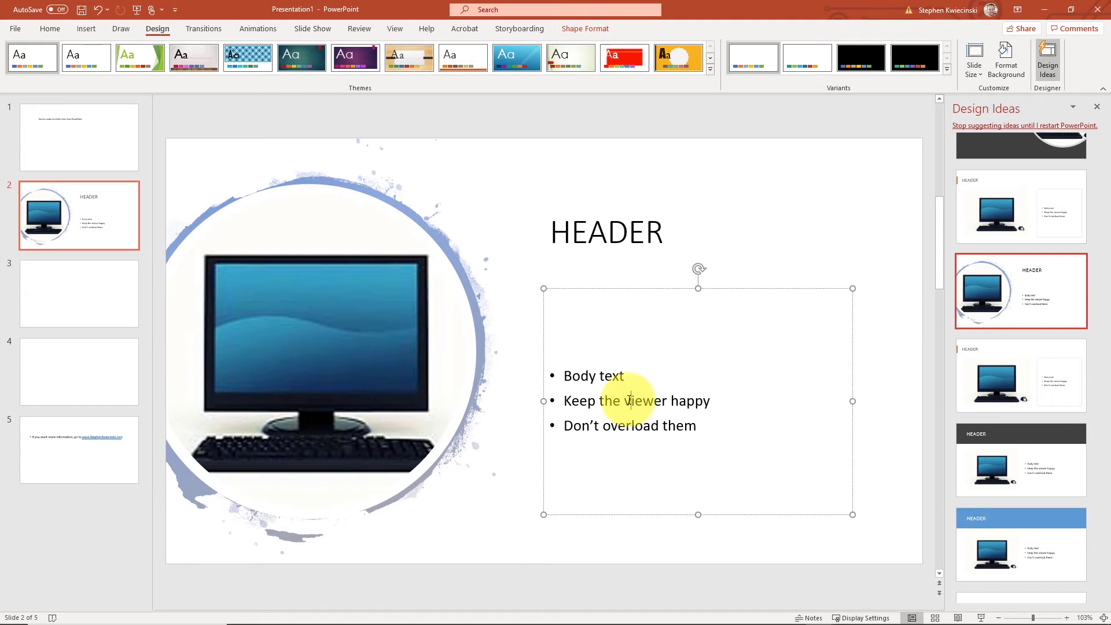
{"action": "key", "text": "ctrl+a"}
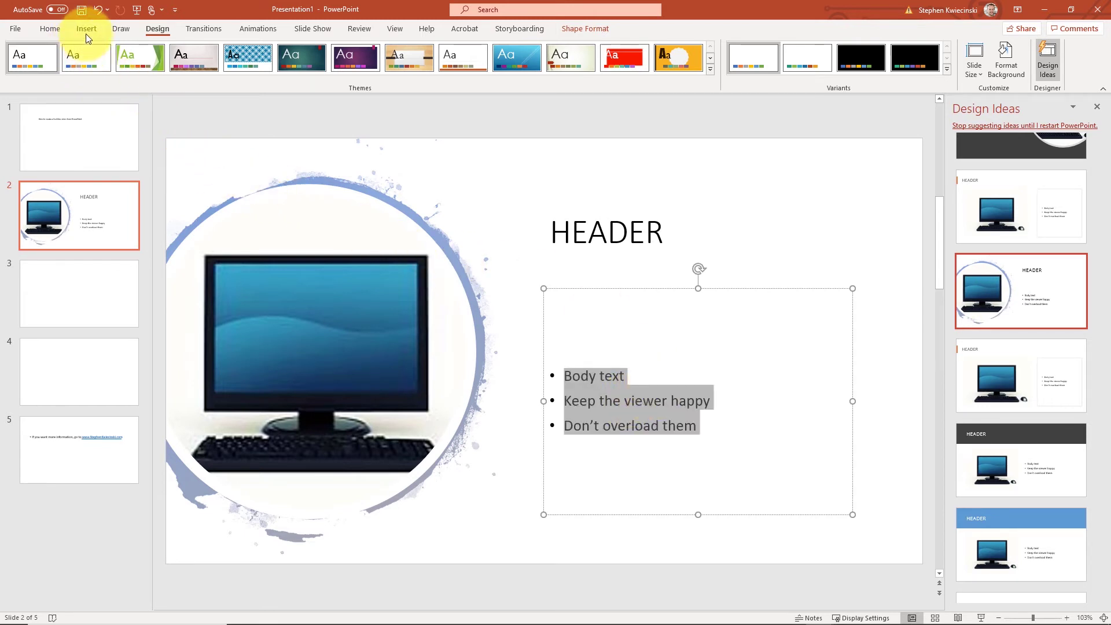
- Make the three bullet lines on slide 2 bold at 40 pt
{"action": "left_click", "coordinate": [48, 31]}
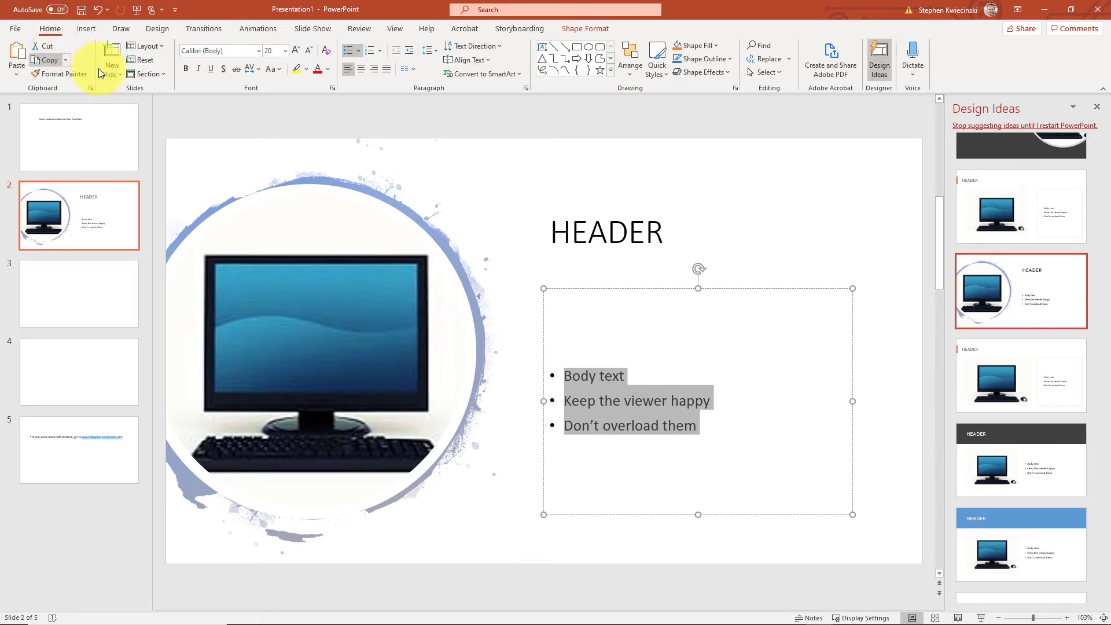
{"action": "left_click", "coordinate": [284, 51]}
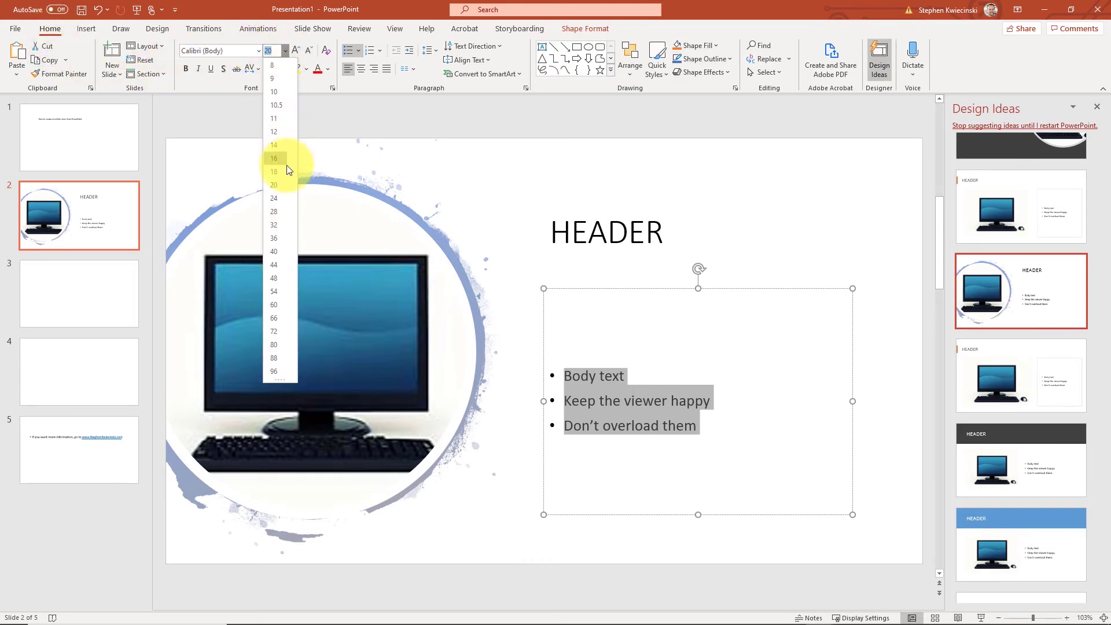
{"action": "left_click", "coordinate": [272, 255]}
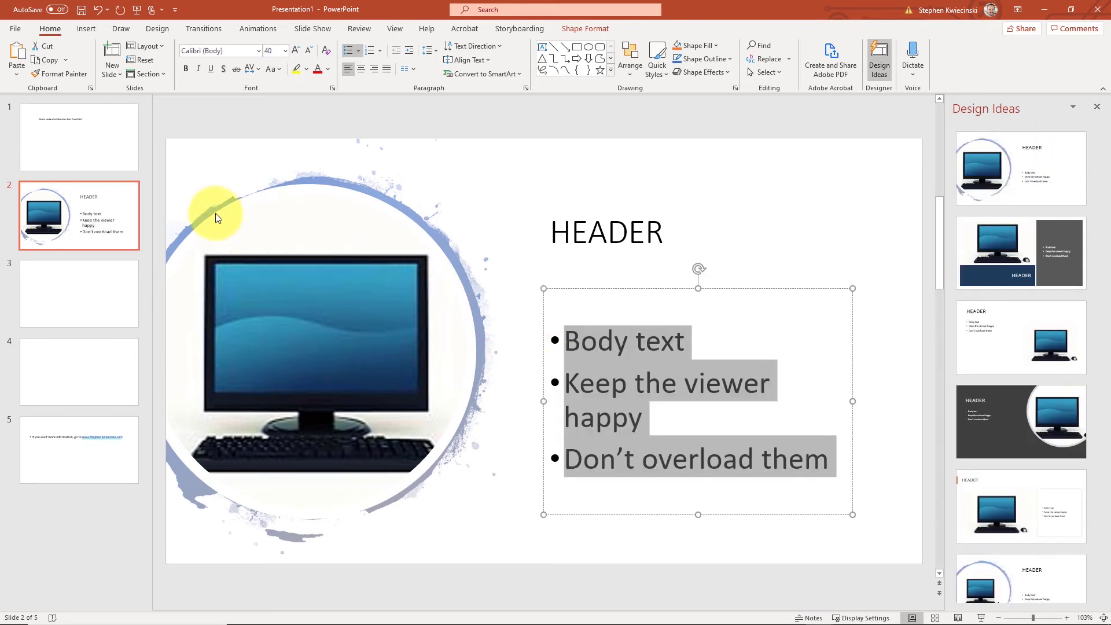
{"action": "left_click", "coordinate": [186, 64]}
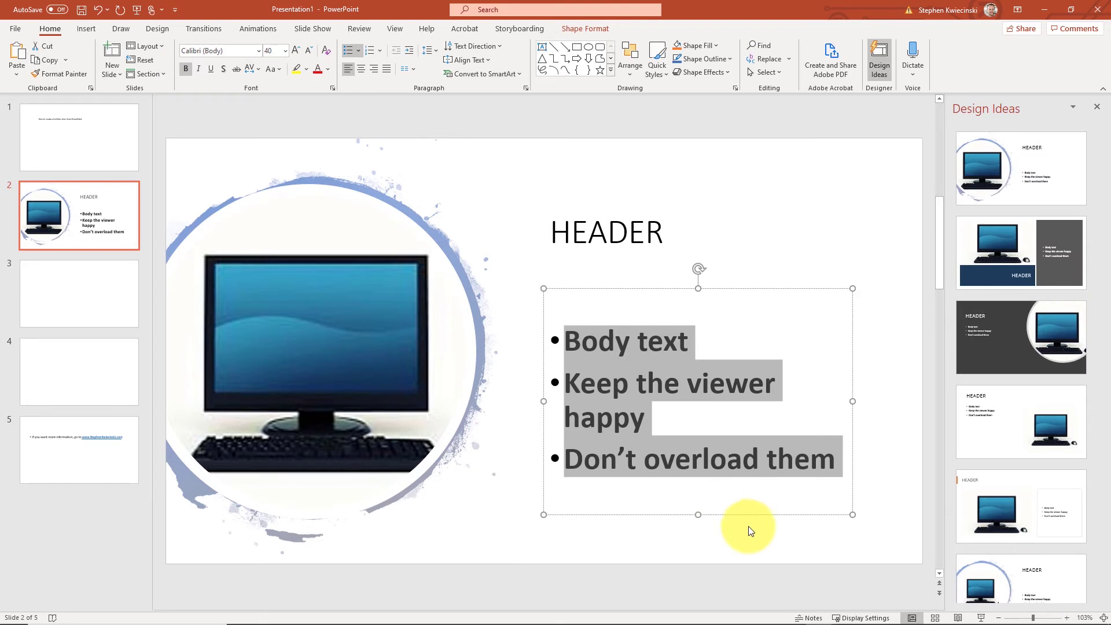
{"action": "left_click", "coordinate": [754, 195]}
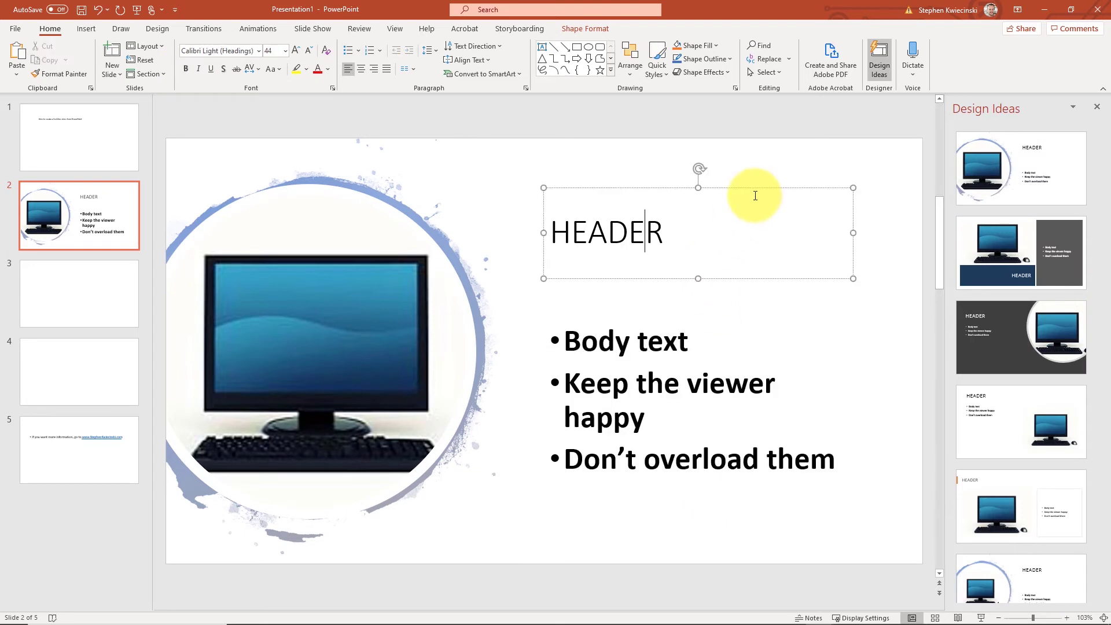
{"action": "double_click", "coordinate": [663, 233]}
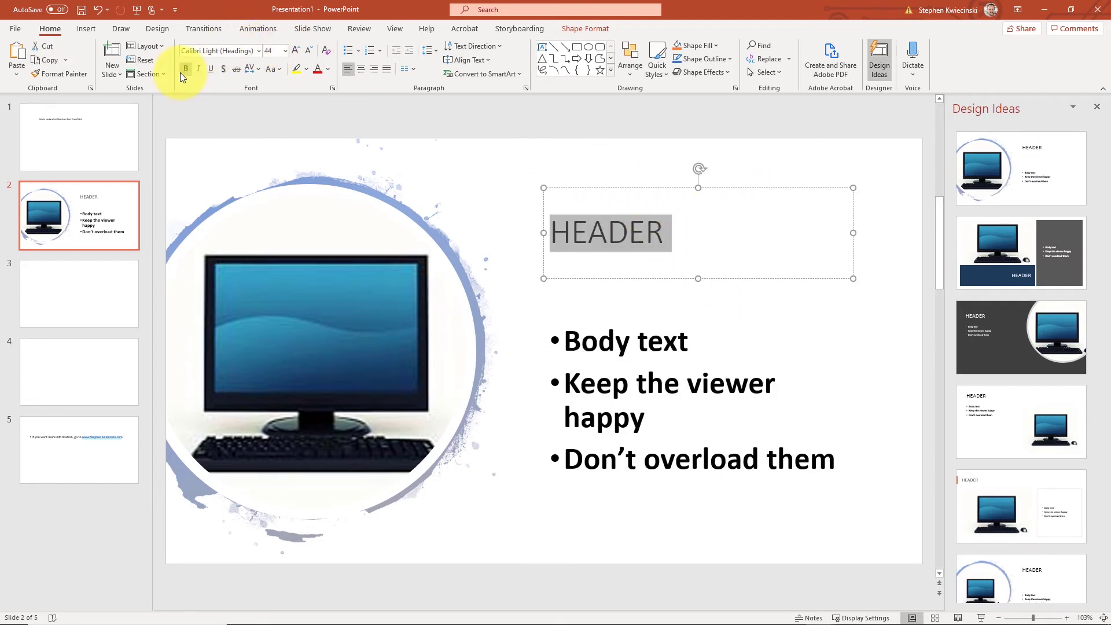
{"action": "left_click", "coordinate": [252, 107]}
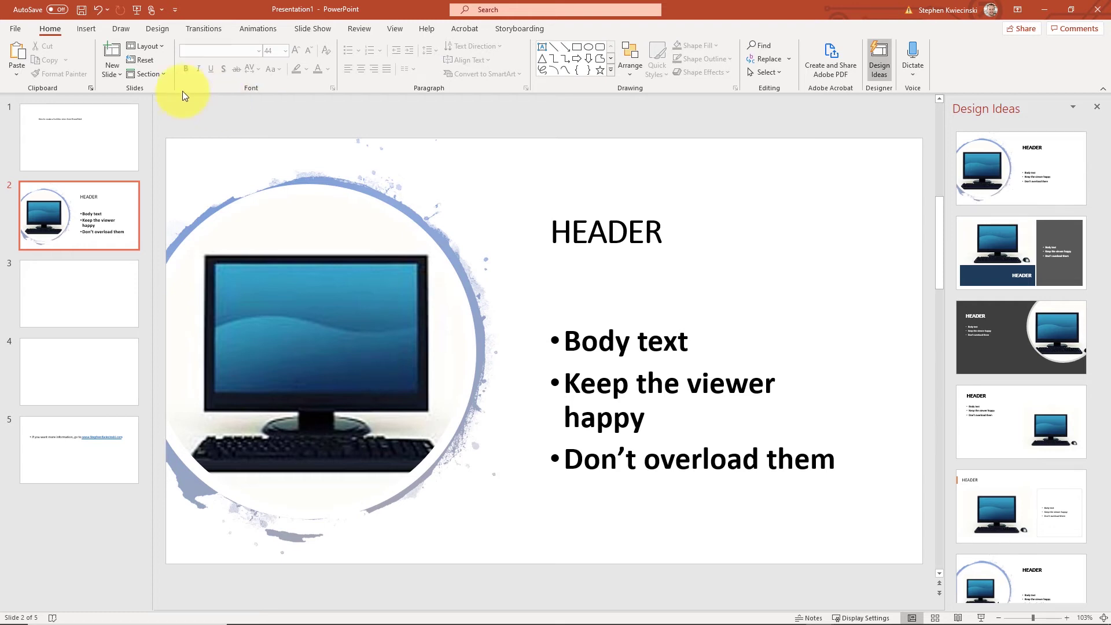
{"action": "left_click", "coordinate": [17, 29]}
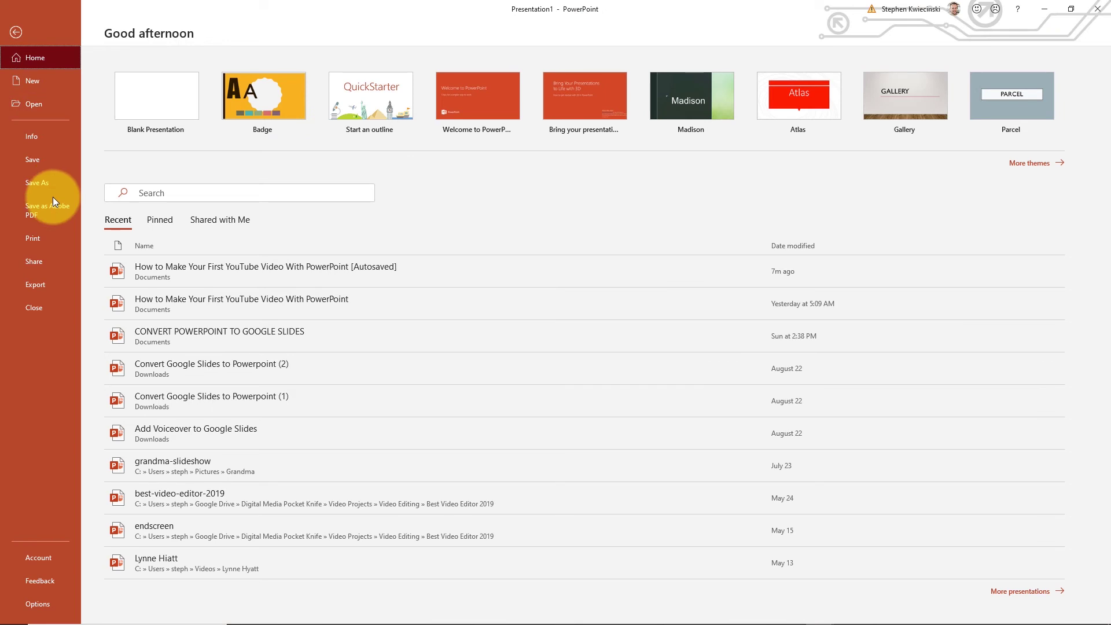
- Set the video export to Full HD (1080p) and start recording timings and narrations
{"action": "left_click", "coordinate": [38, 288]}
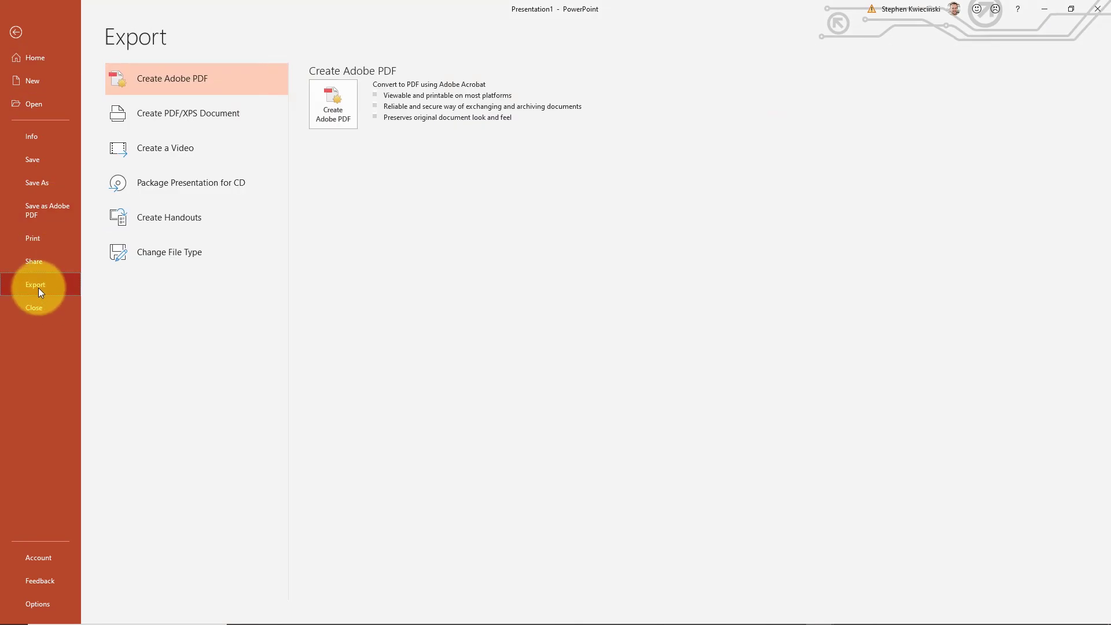
{"action": "left_click", "coordinate": [165, 148]}
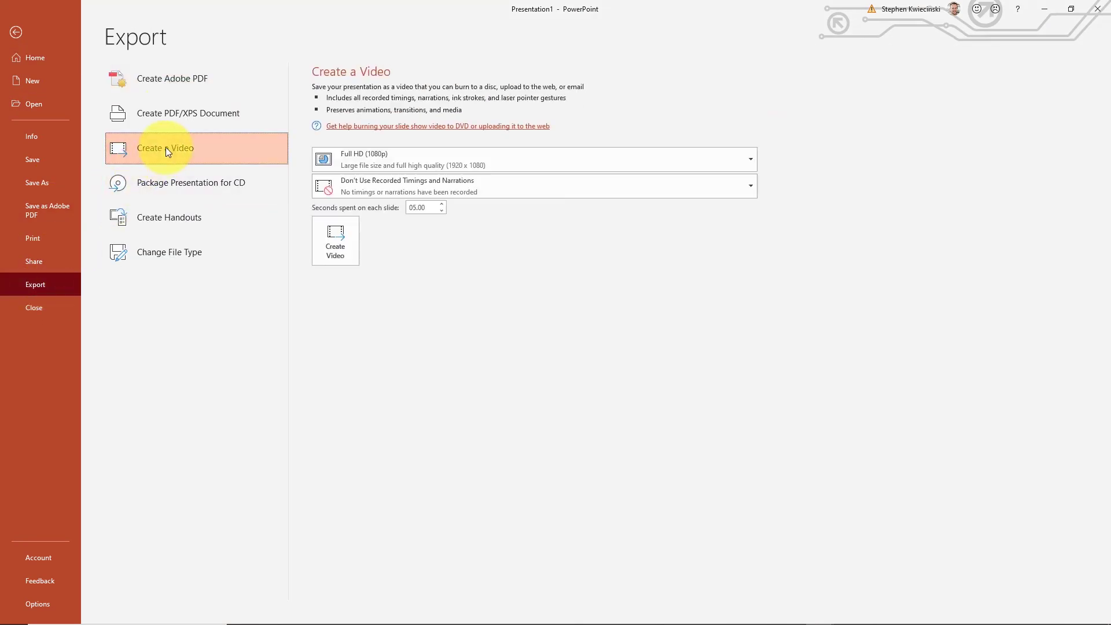
{"action": "left_click", "coordinate": [426, 164]}
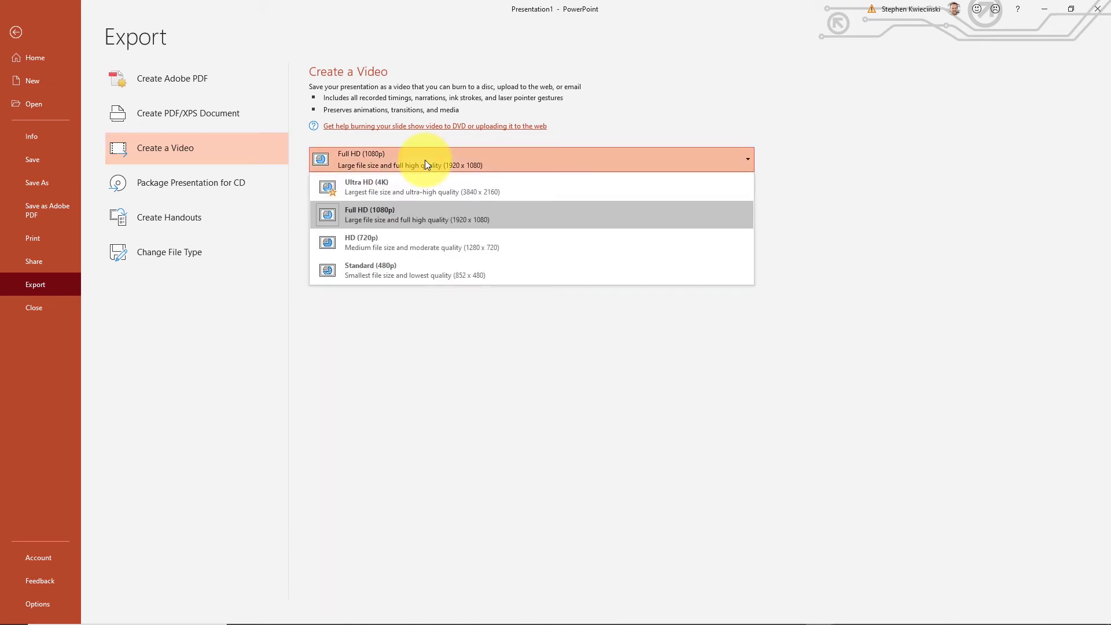
{"action": "left_click", "coordinate": [429, 216]}
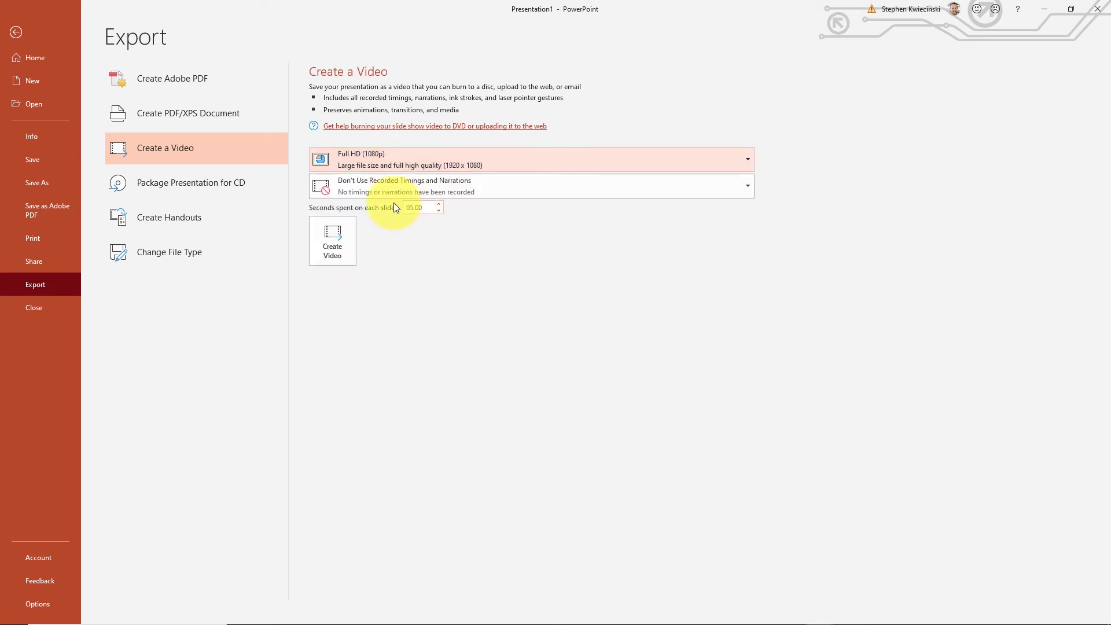
{"action": "left_click", "coordinate": [386, 196]}
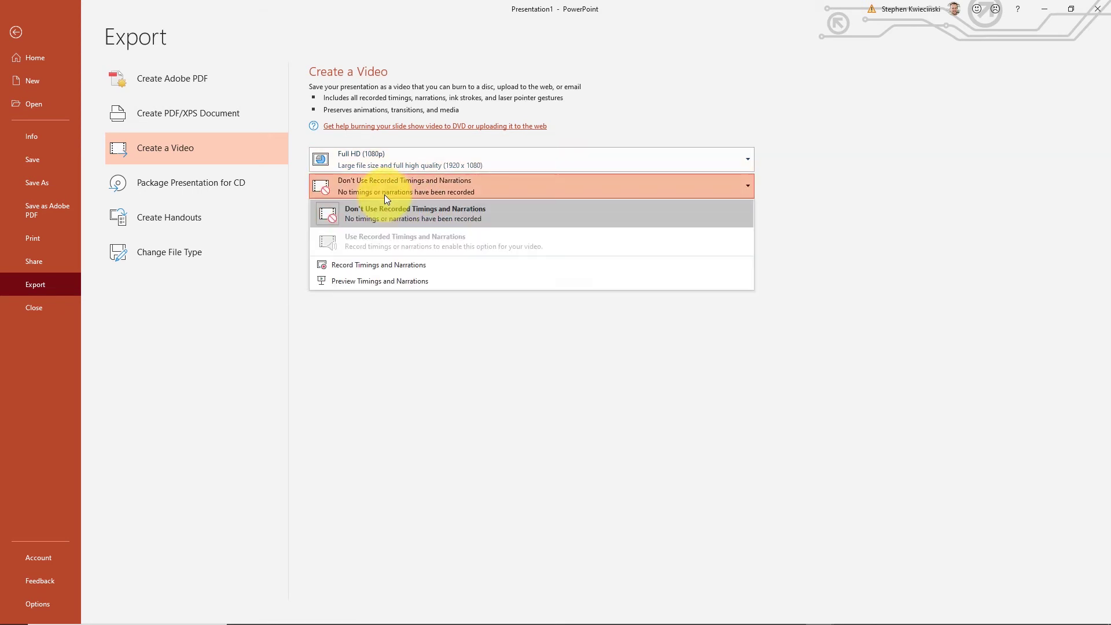
{"action": "left_click", "coordinate": [397, 267]}
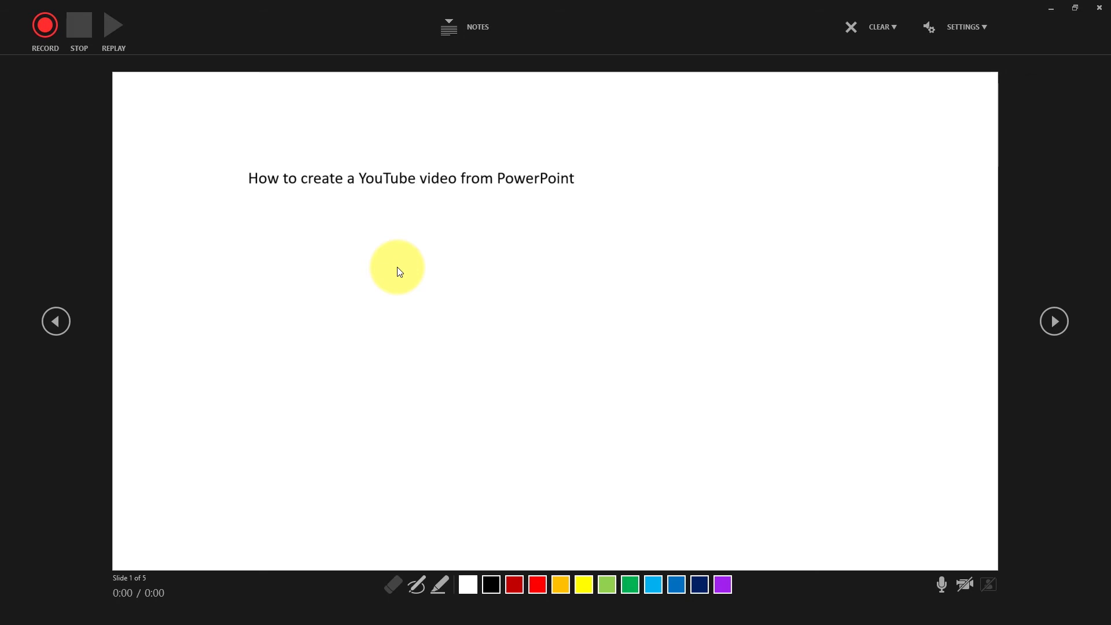
- Keep the microphone array as audio input and start recording narration
{"action": "left_click", "coordinate": [963, 28]}
{"action": "mouse_move", "coordinate": [959, 63]}
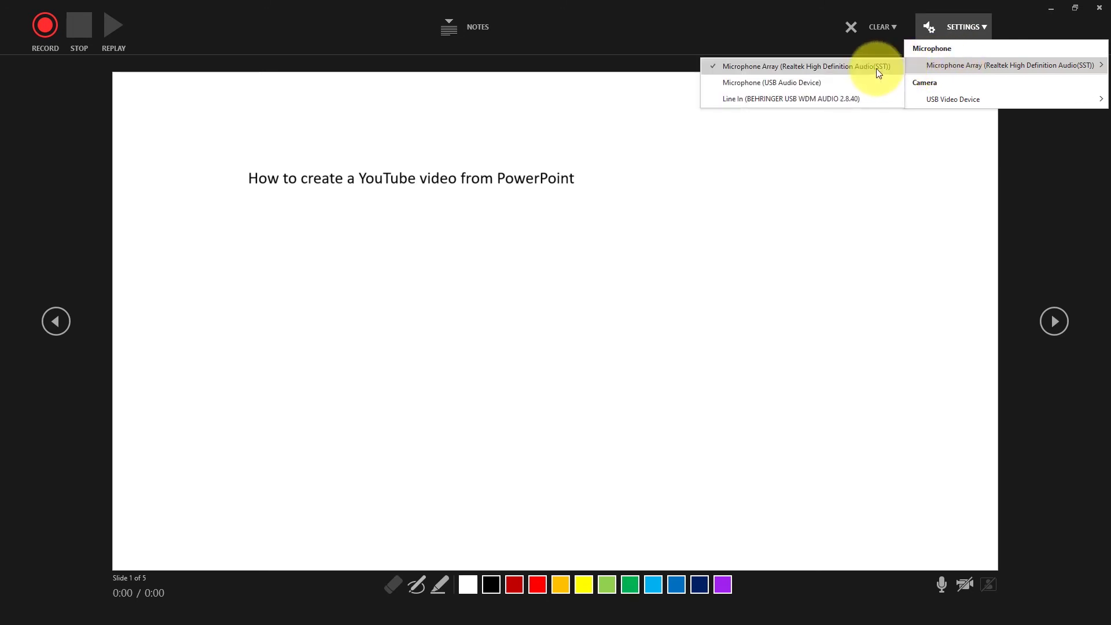
{"action": "left_click", "coordinate": [834, 98]}
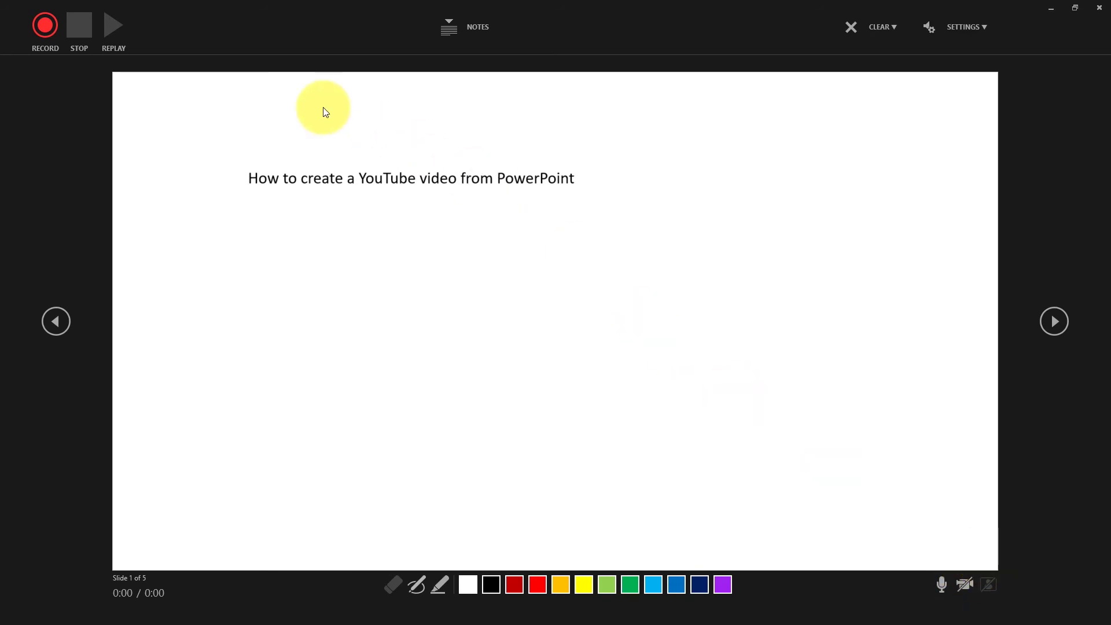
{"action": "left_click", "coordinate": [45, 27]}
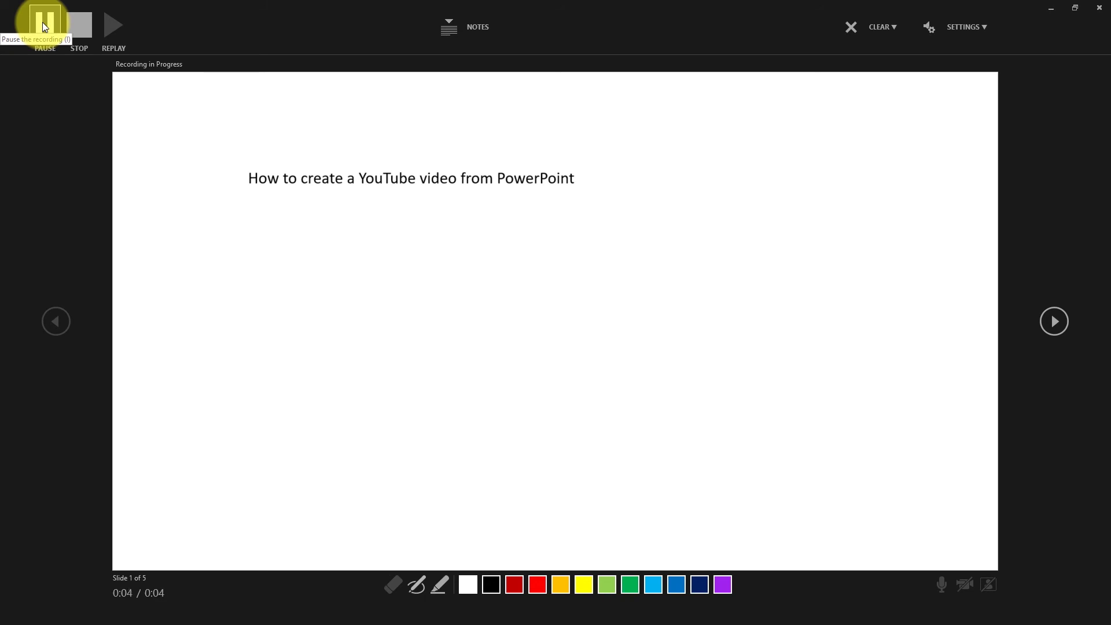
- Ink slide 1 with red pen and yellow highlighter, narrate slide 2, then stop recording
{"action": "left_click", "coordinate": [537, 584]}
{"action": "mouse_move", "coordinate": [388, 308]}
{"action": "left_mouse_down"}
{"action": "mouse_move", "coordinate": [486, 310]}
{"action": "mouse_move", "coordinate": [650, 352]}
{"action": "left_mouse_up"}
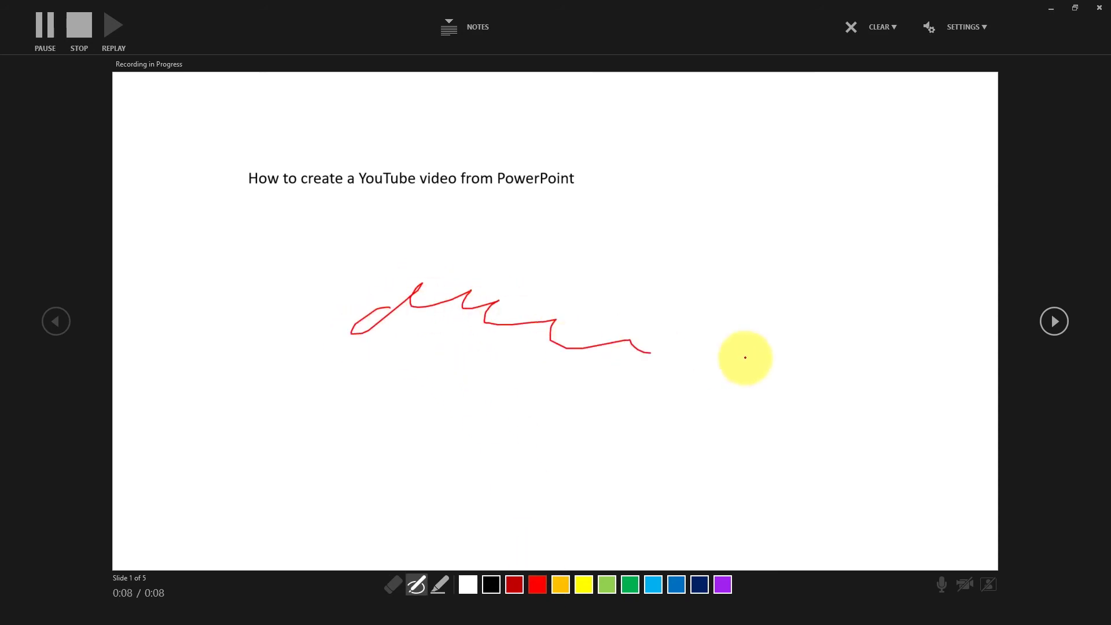
{"action": "left_click_drag", "start_coordinate": [746, 358], "coordinate": [881, 389]}
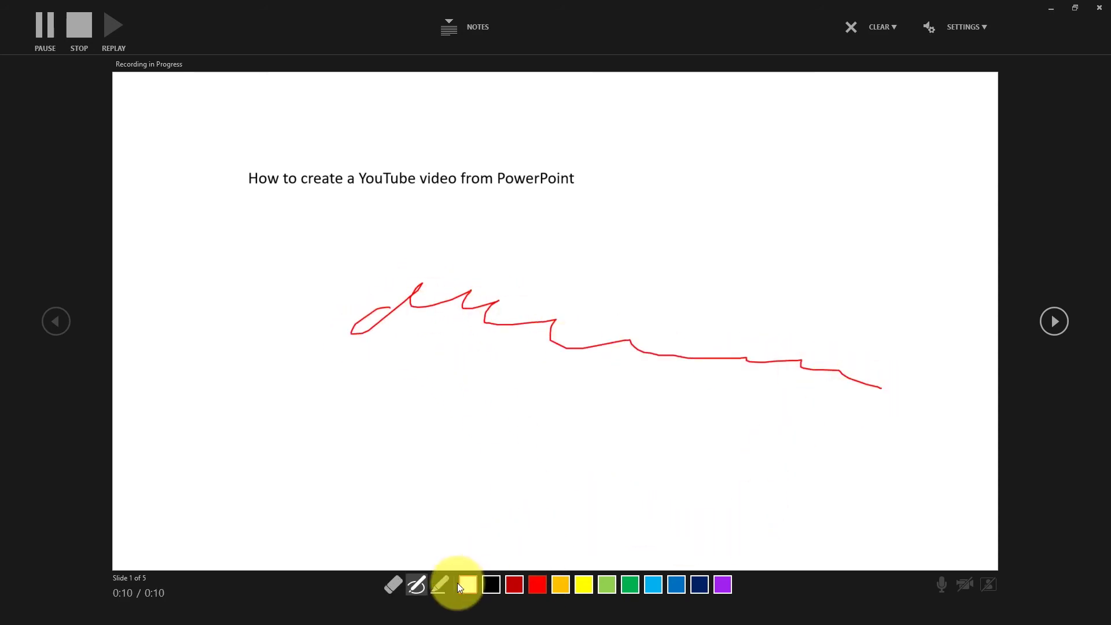
{"action": "left_click", "coordinate": [439, 585]}
{"action": "mouse_move", "coordinate": [385, 427]}
{"action": "left_mouse_down"}
{"action": "mouse_move", "coordinate": [526, 384]}
{"action": "mouse_move", "coordinate": [713, 405]}
{"action": "left_mouse_up"}
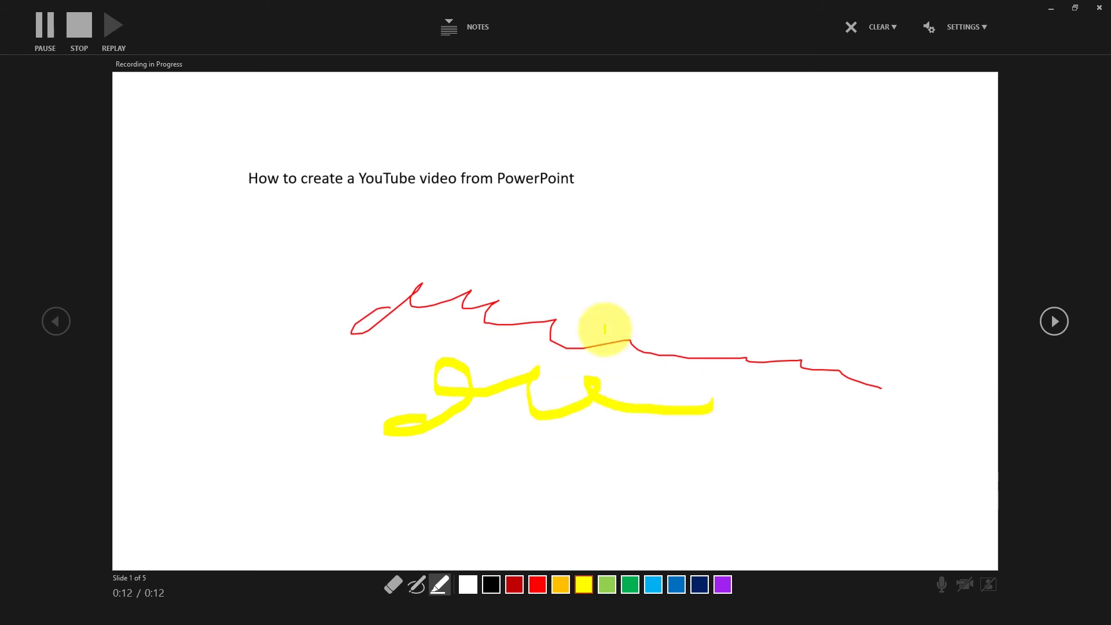
{"action": "mouse_move", "coordinate": [604, 329]}
{"action": "left_mouse_down"}
{"action": "mouse_move", "coordinate": [352, 218]}
{"action": "mouse_move", "coordinate": [409, 143]}
{"action": "mouse_move", "coordinate": [298, 182]}
{"action": "mouse_move", "coordinate": [541, 181]}
{"action": "left_mouse_up"}
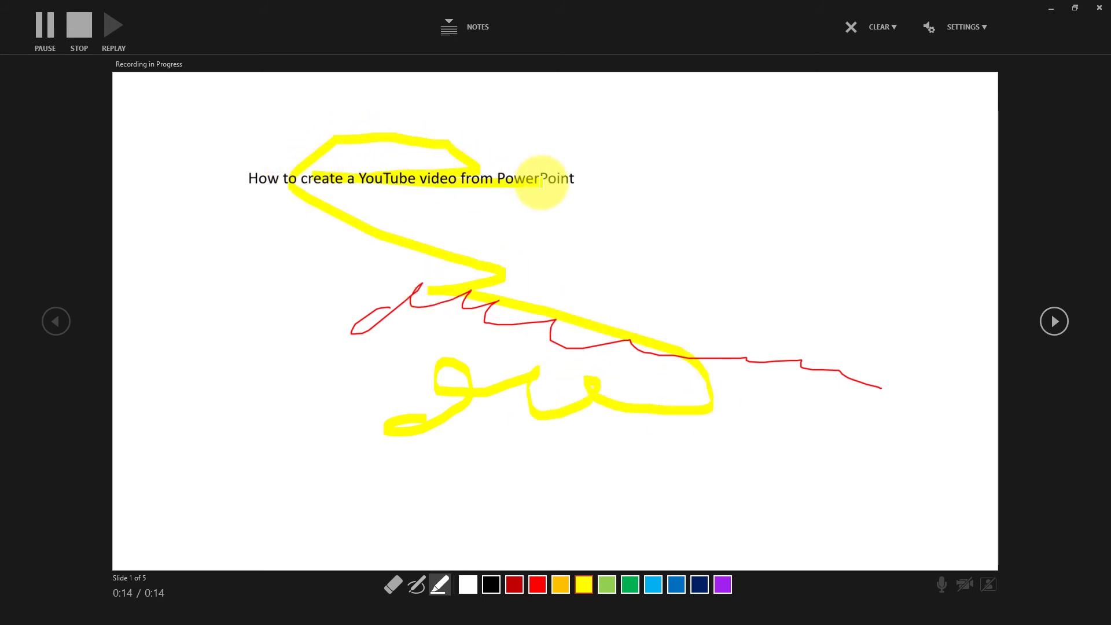
{"action": "left_click", "coordinate": [1053, 321]}
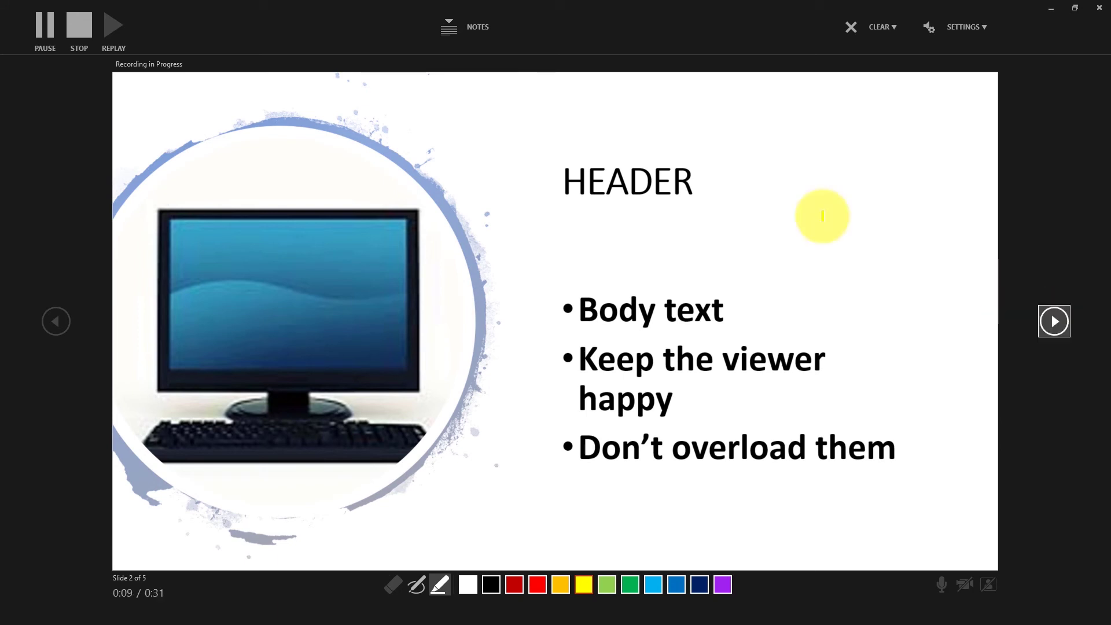
{"action": "left_click", "coordinate": [82, 29]}
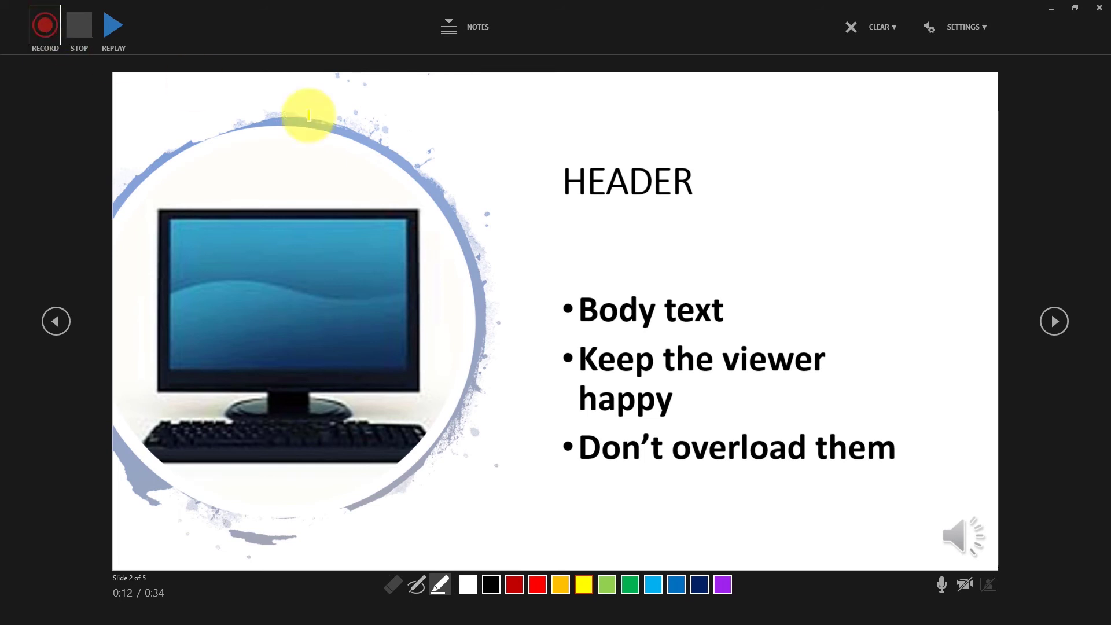
{"action": "left_click", "coordinate": [1099, 8]}
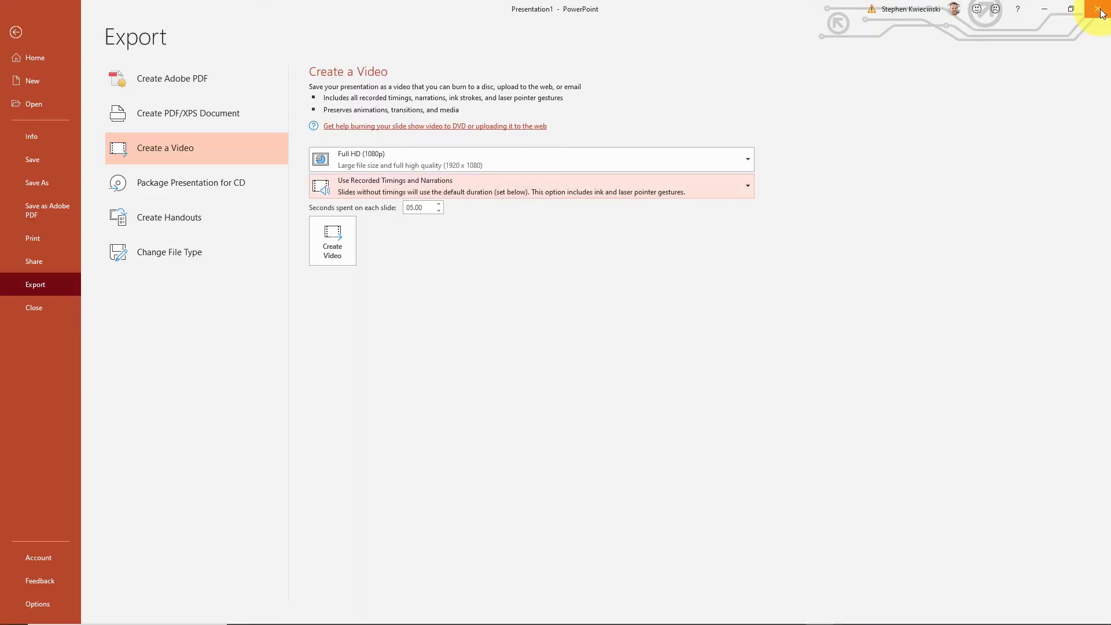
- Back in slide view, preview slide 2's narration clip and pause it at 00:02.56
{"action": "left_click", "coordinate": [15, 33]}
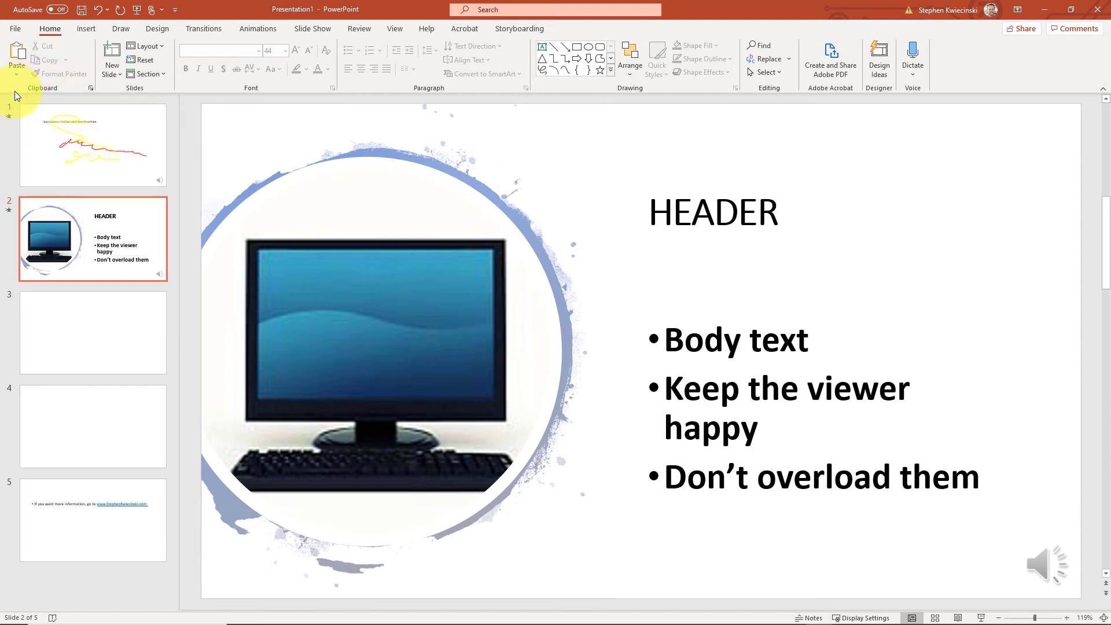
{"action": "left_click", "coordinate": [203, 29]}
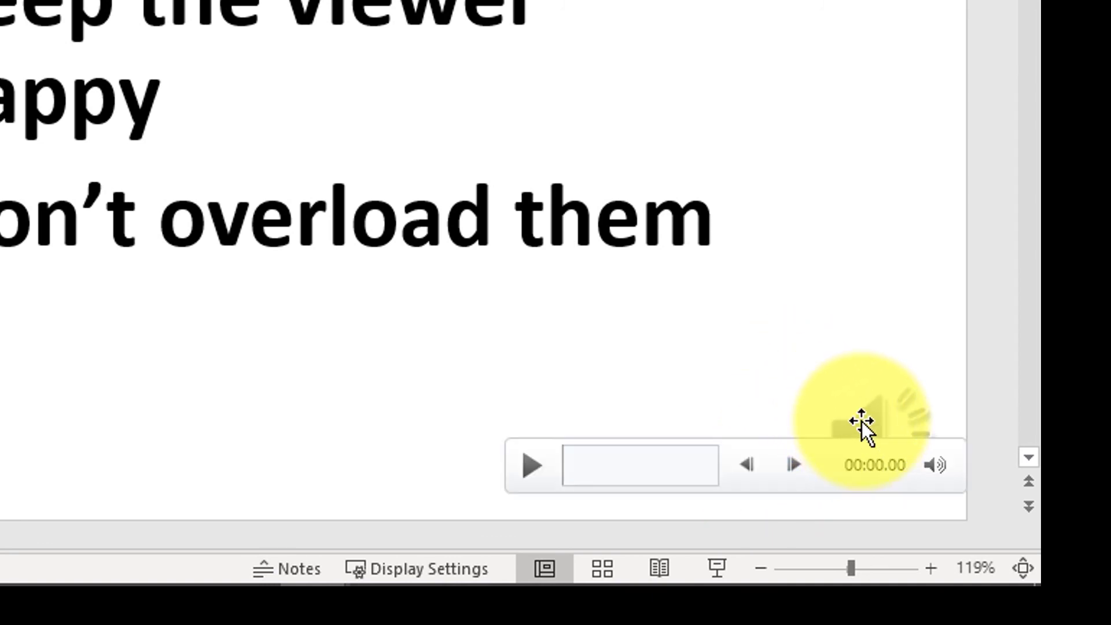
{"action": "left_click", "coordinate": [862, 421]}
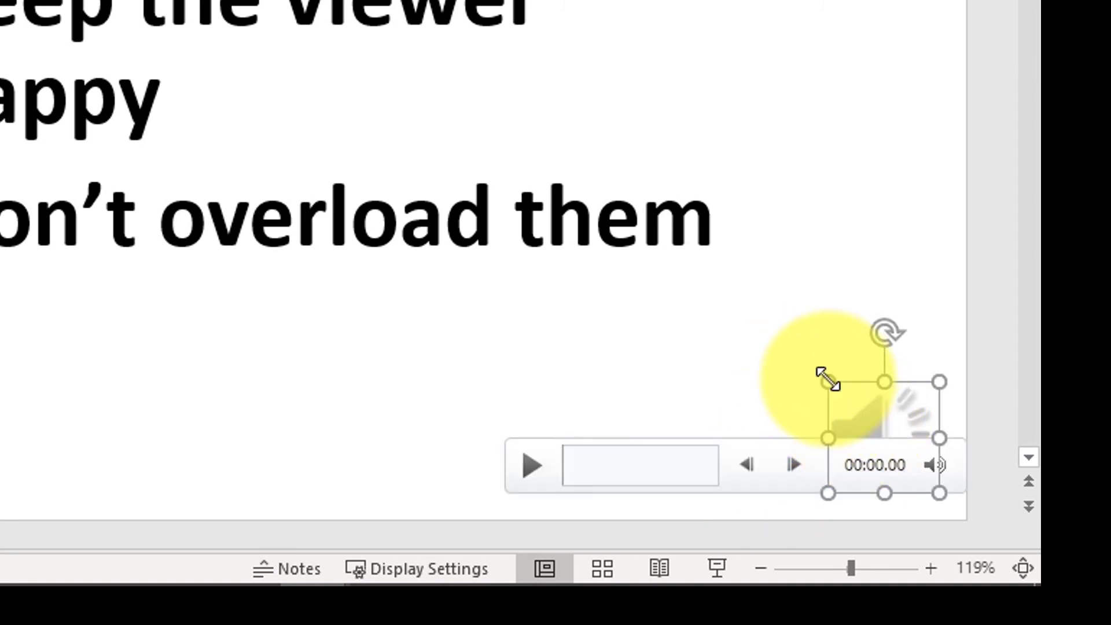
{"action": "left_click", "coordinate": [529, 465]}
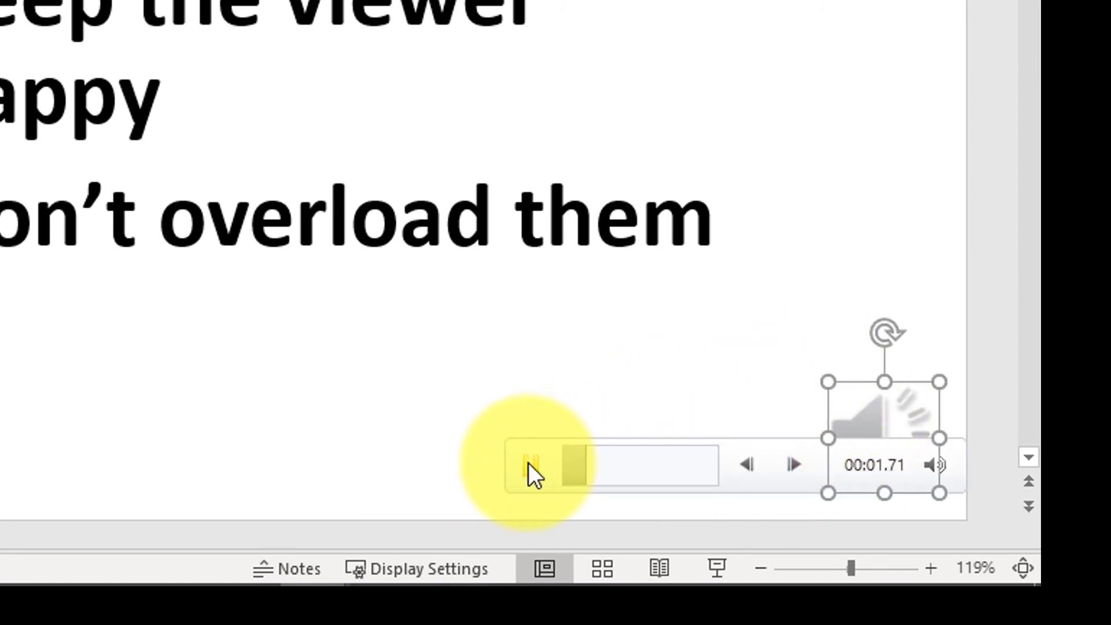
{"action": "left_click", "coordinate": [529, 463]}
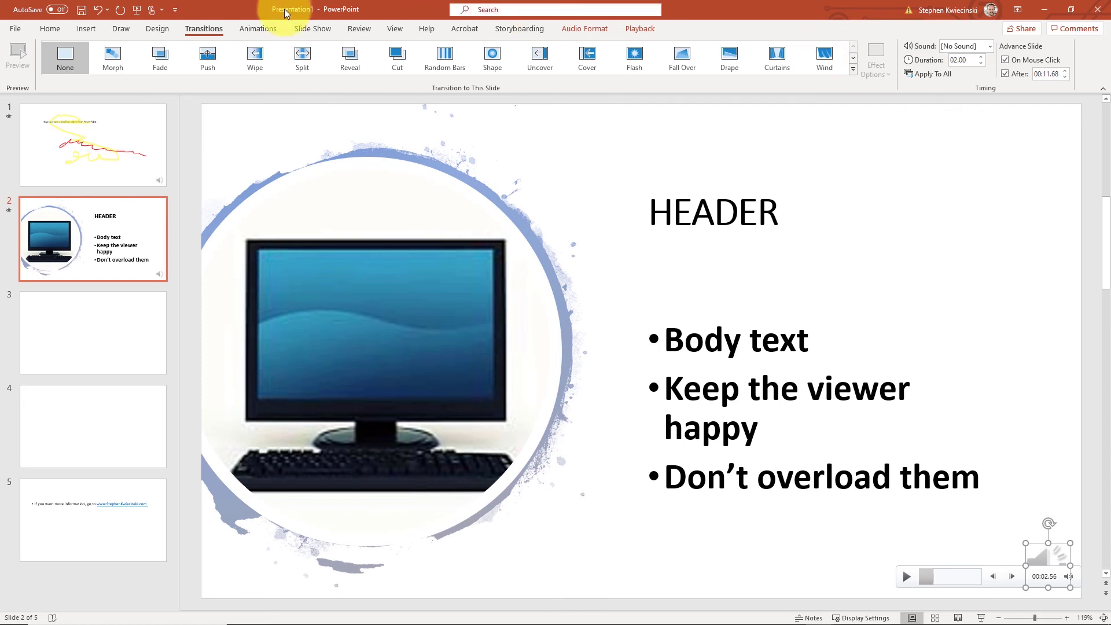
{"action": "left_click", "coordinate": [16, 31]}
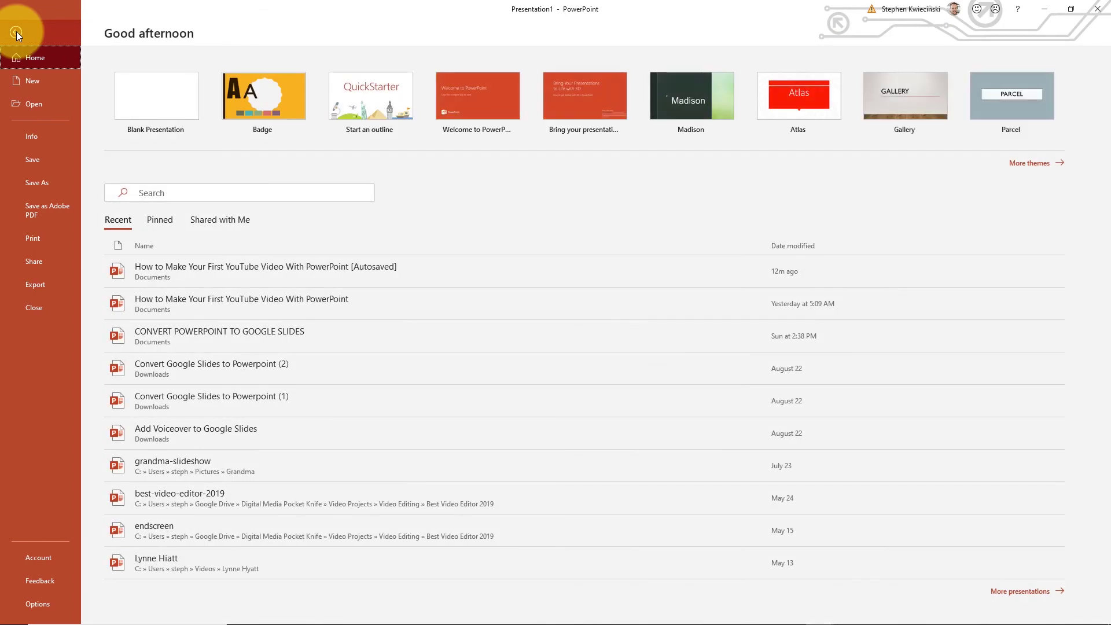
- Export the presentation as a video saved as testing.mp4
{"action": "left_click", "coordinate": [27, 286]}
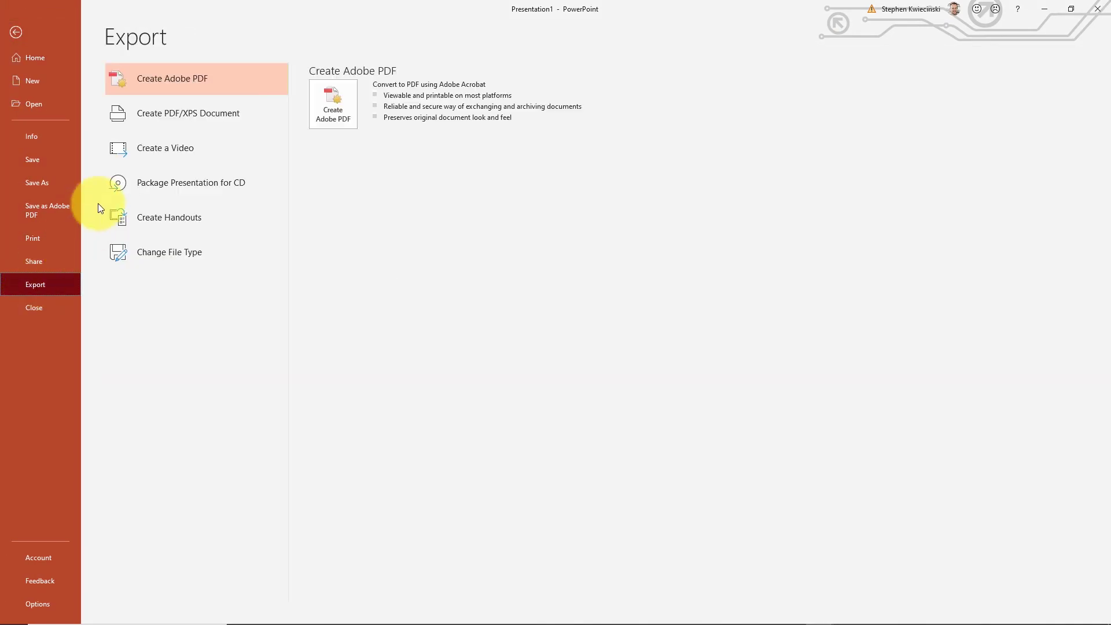
{"action": "left_click", "coordinate": [137, 154]}
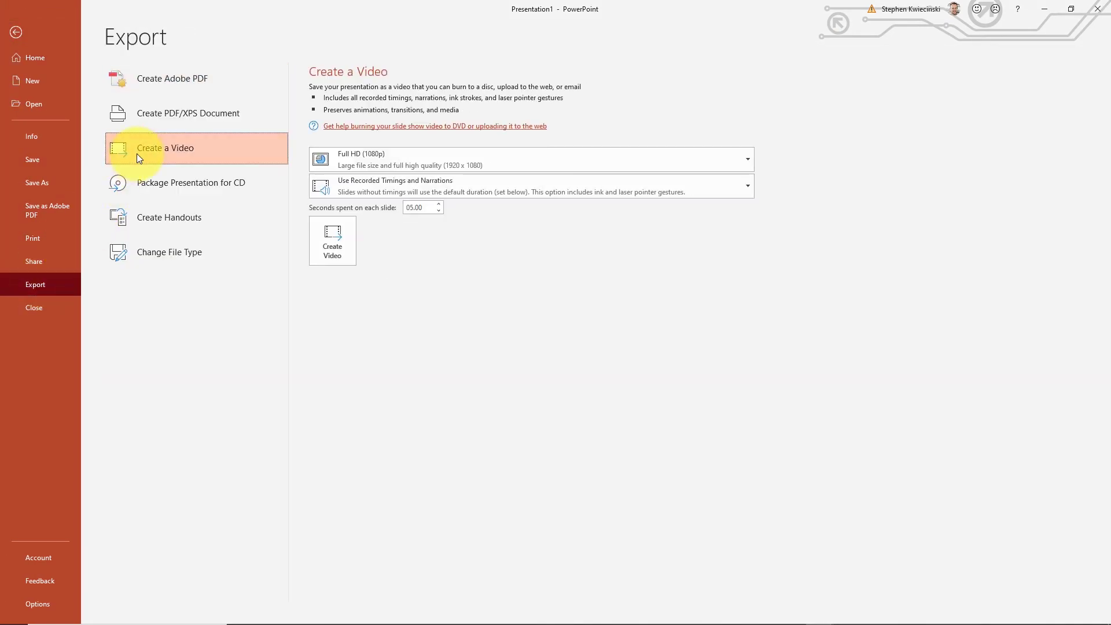
{"action": "left_click", "coordinate": [332, 241]}
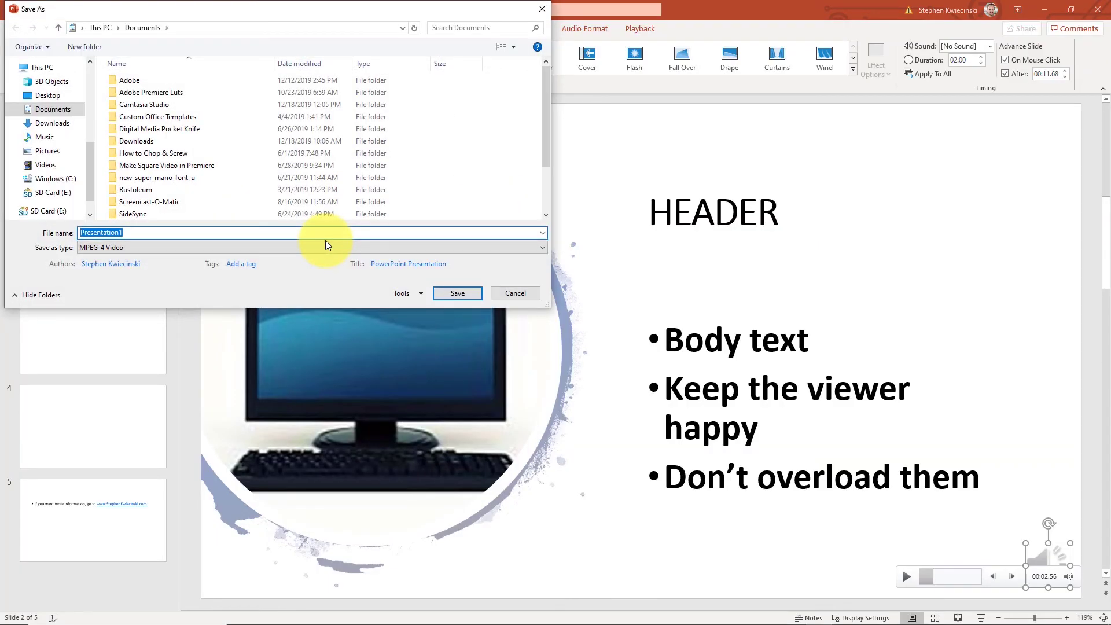
{"action": "type", "text": "testing"}
{"action": "left_click", "coordinate": [473, 293]}
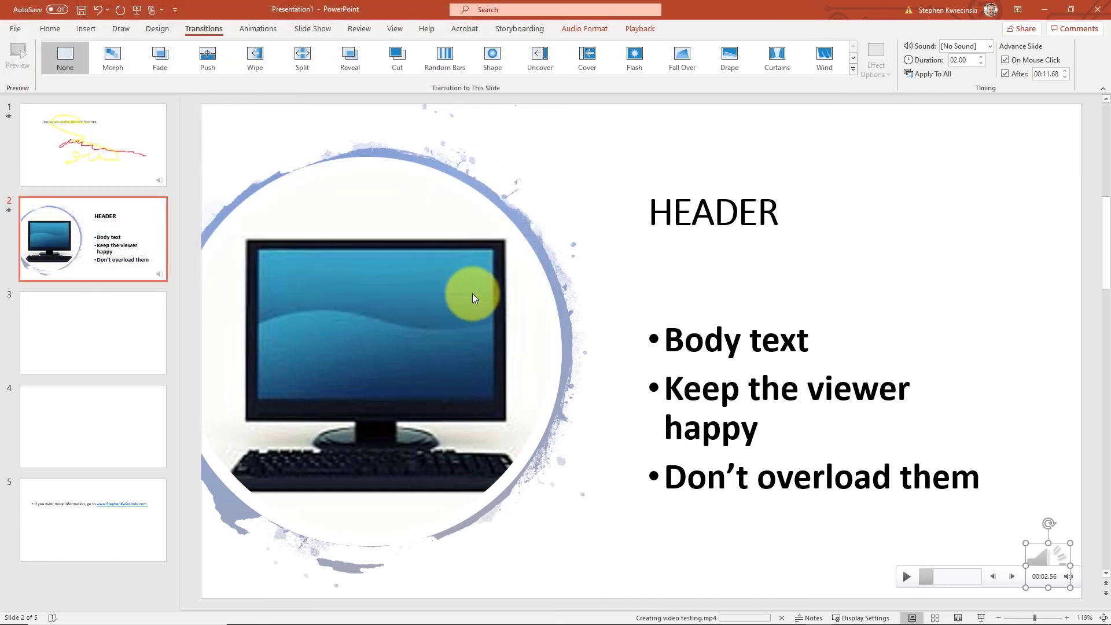